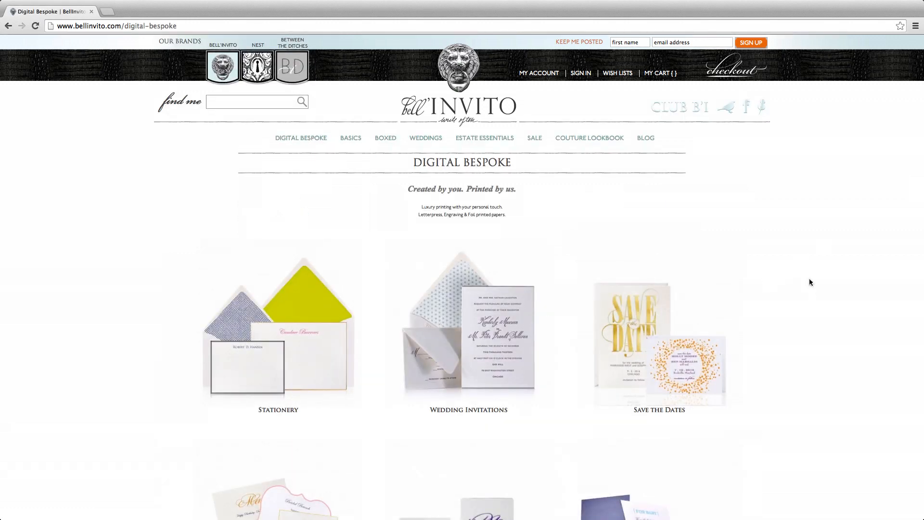
Open the Save the Dates collection and scroll down the gallery to the Gold Crown design.
scroll(810, 283, down, 3)
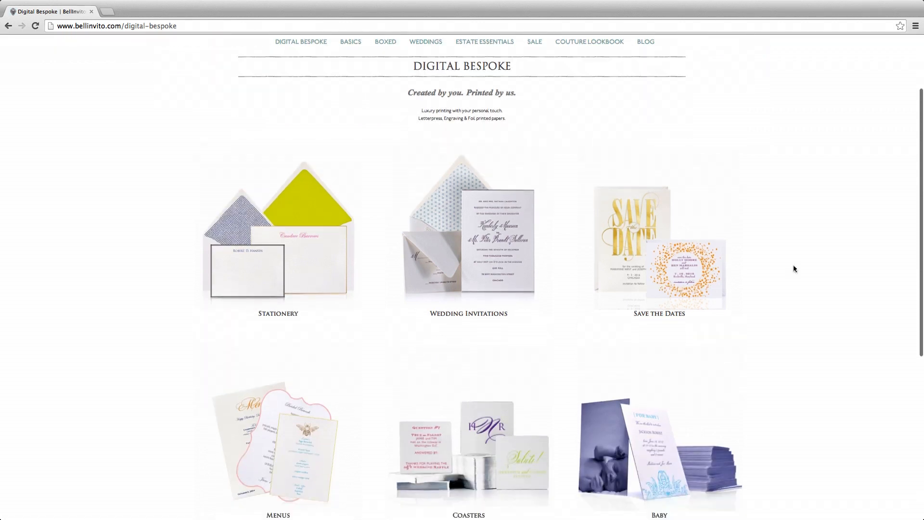
click(632, 264)
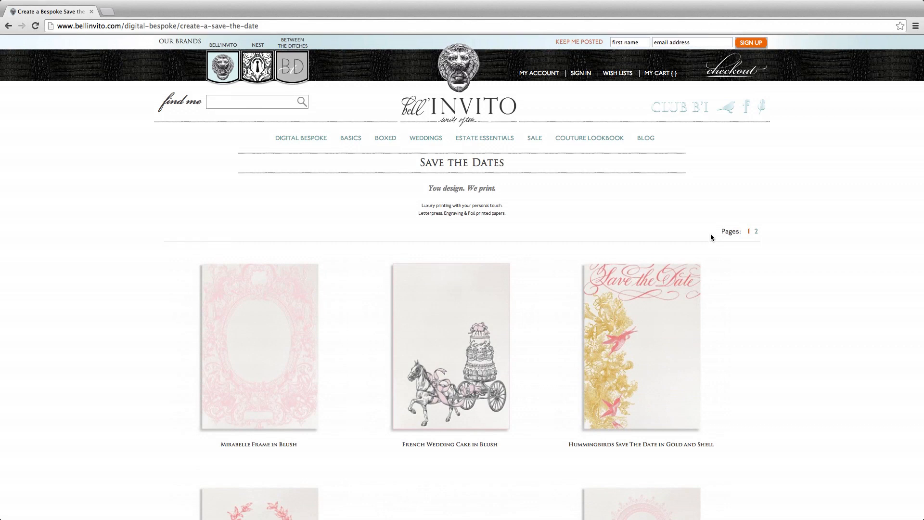
scroll(710, 233, down, 3)
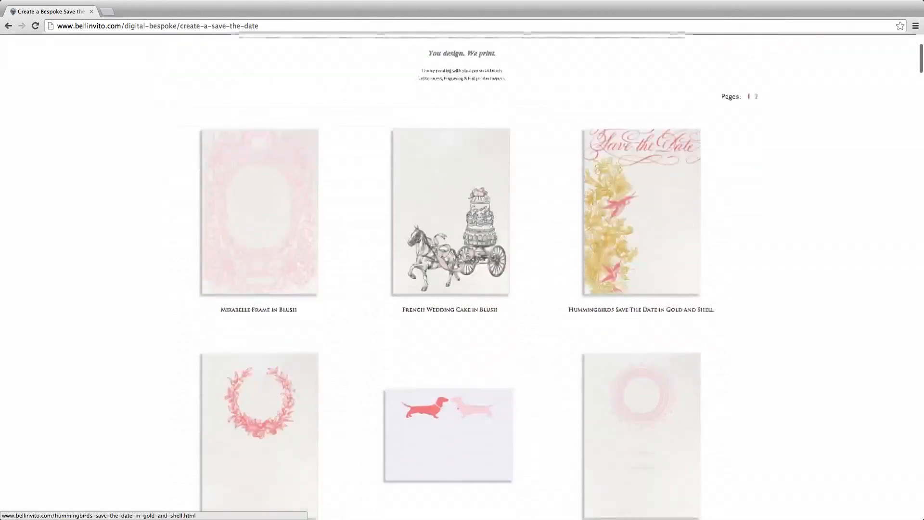
scroll(673, 240, down, 3)
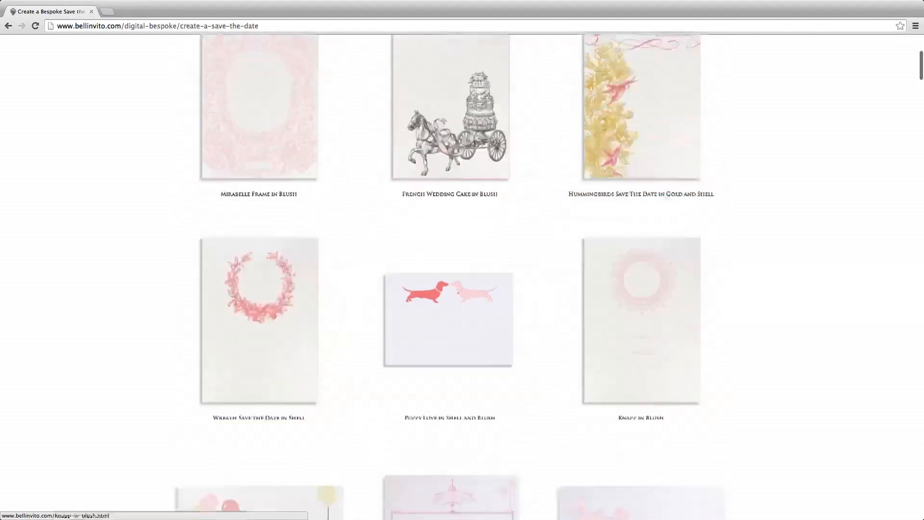
scroll(673, 241, down, 5)
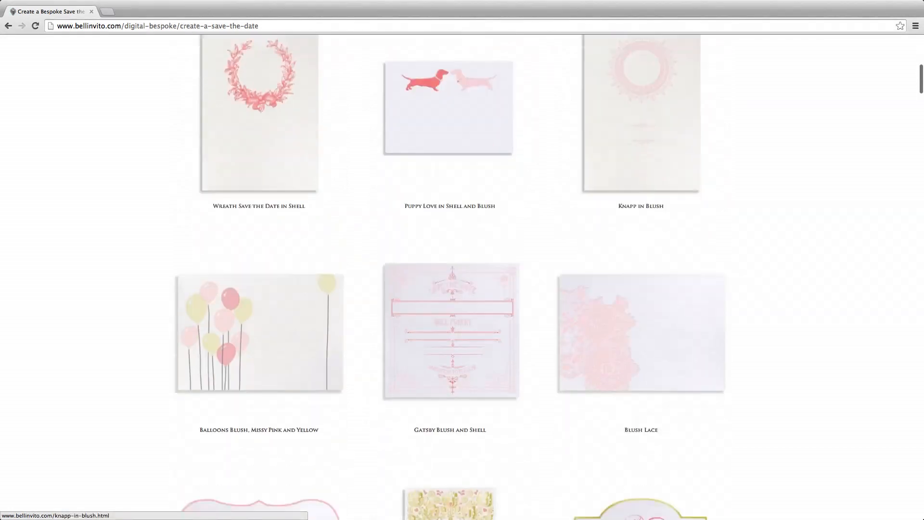
scroll(640, 173, down, 8)
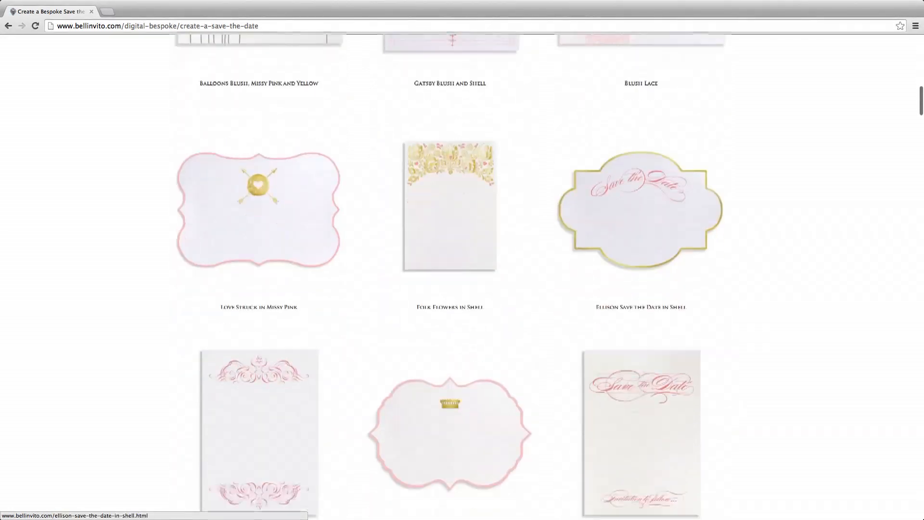
scroll(640, 192, down, 7)
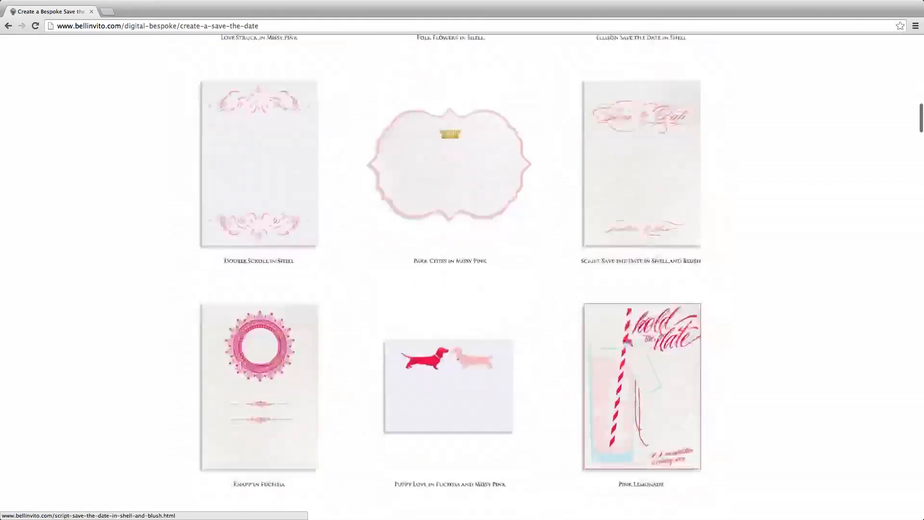
scroll(640, 193, down, 12)
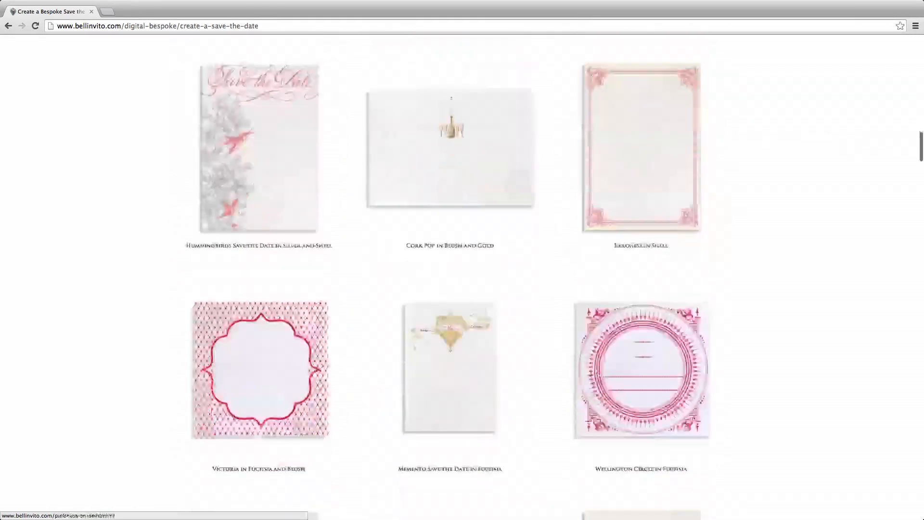
scroll(640, 192, down, 12)
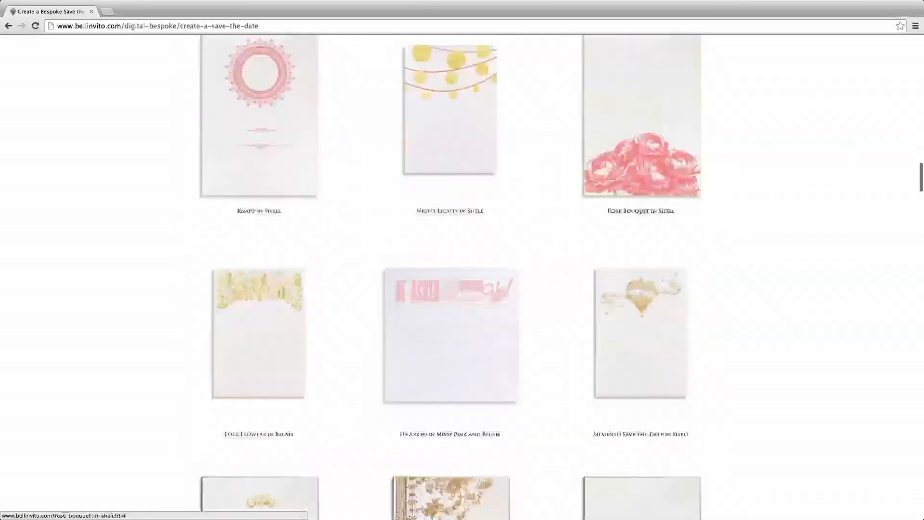
scroll(640, 193, down, 10)
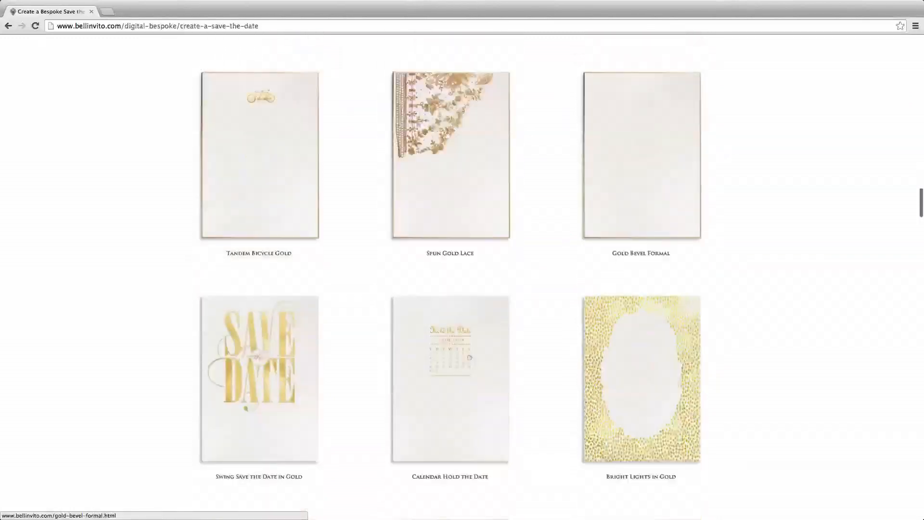
scroll(640, 226, down, 13)
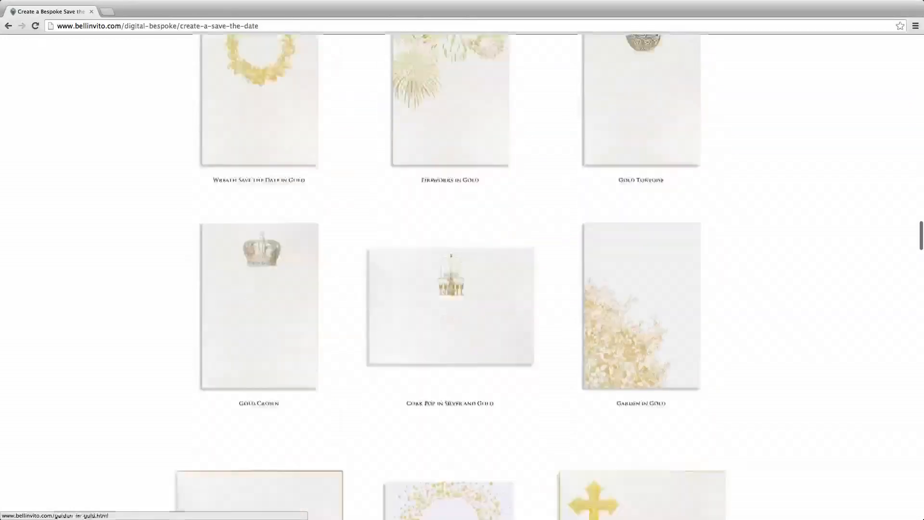
scroll(578, 262, down, 2)
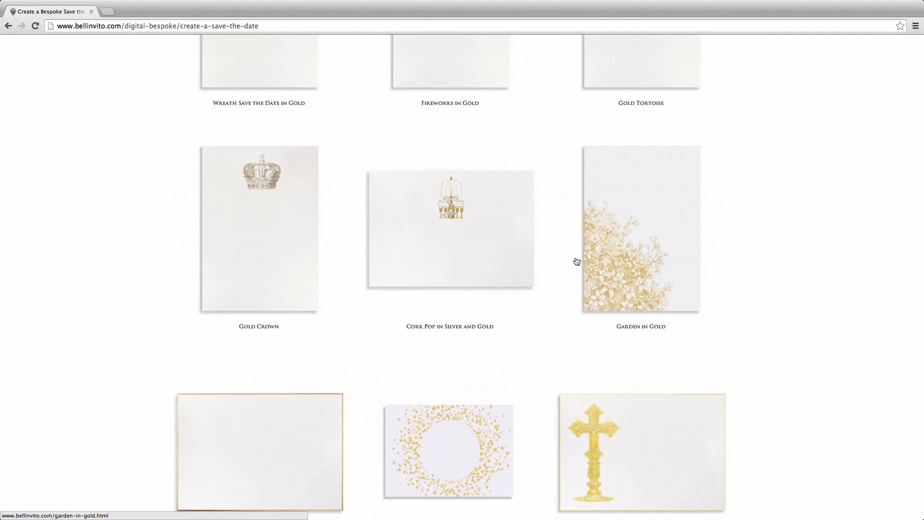
Choose the Gold Crown design with 1 ply paper weight and continue to its designer.
click(259, 233)
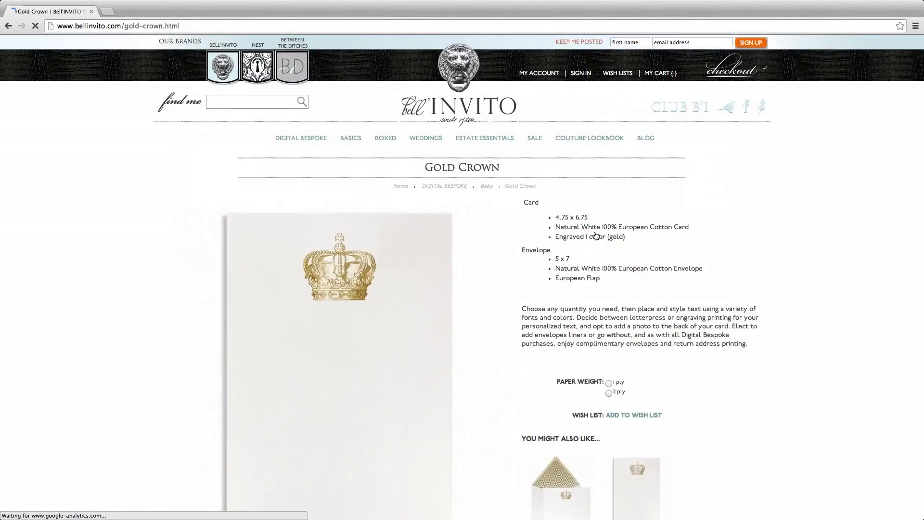
scroll(596, 236, down, 2)
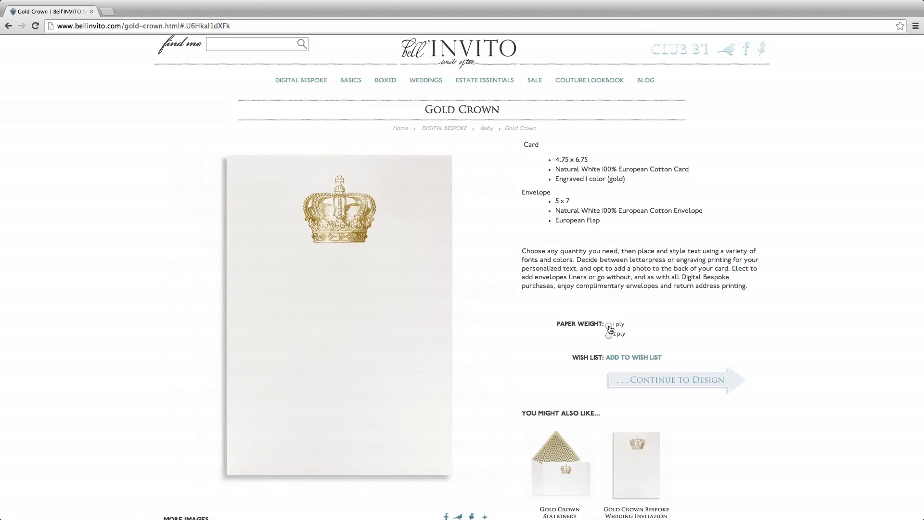
click(610, 329)
click(669, 380)
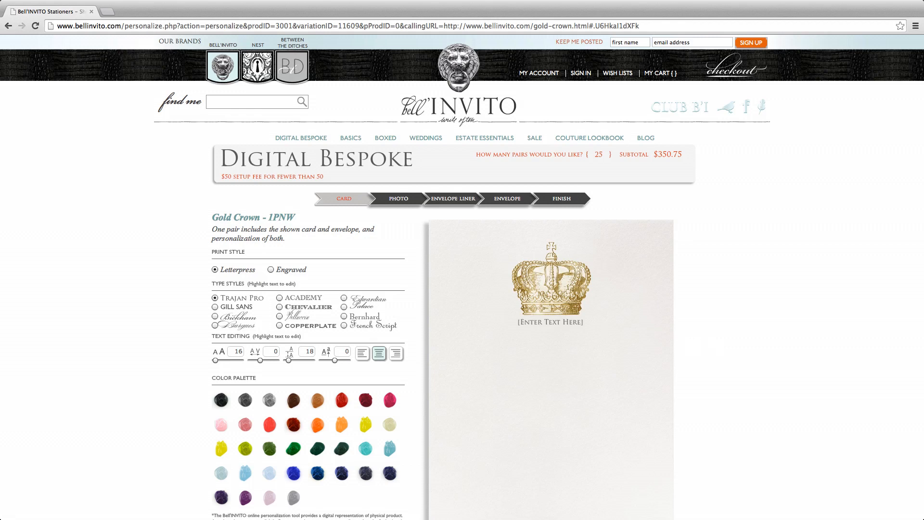
Delete the [Enter Text Here] placeholder text beneath the gold crown.
scroll(462, 276, down, 3)
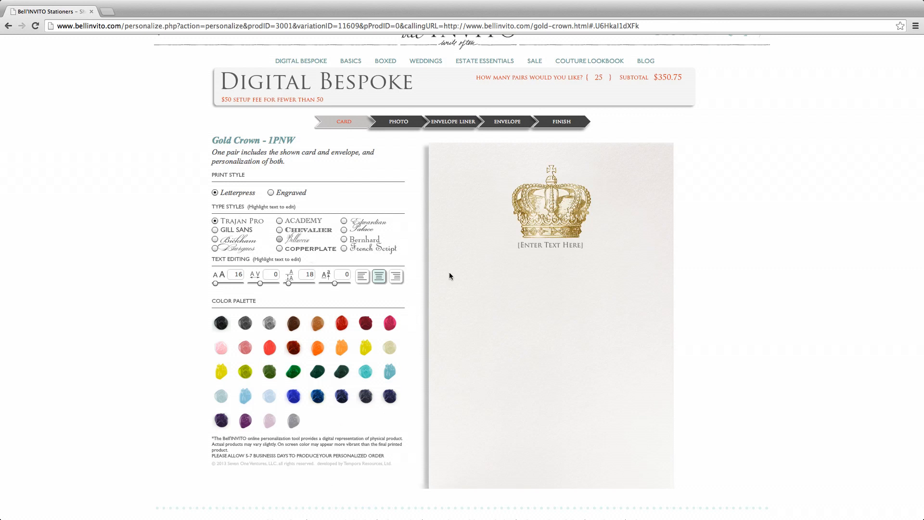
click(518, 245)
drag(518, 245, 595, 244)
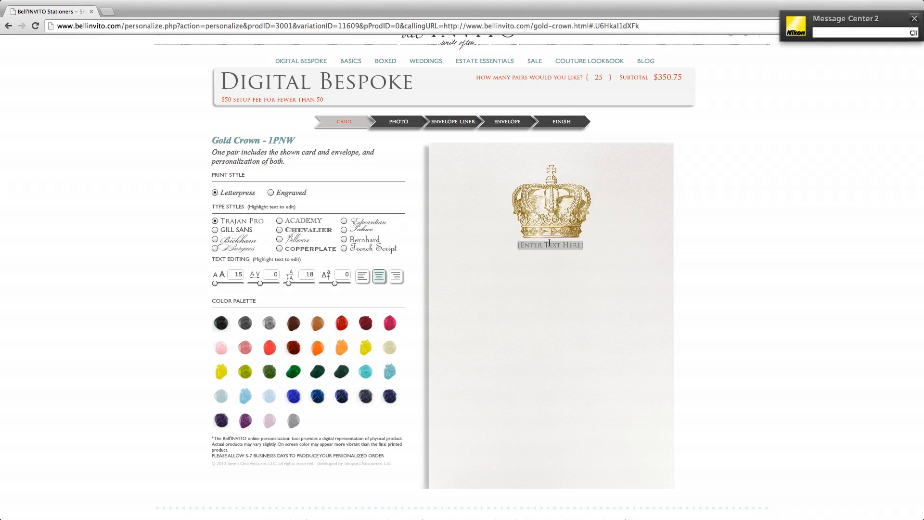
key(BackSpace)
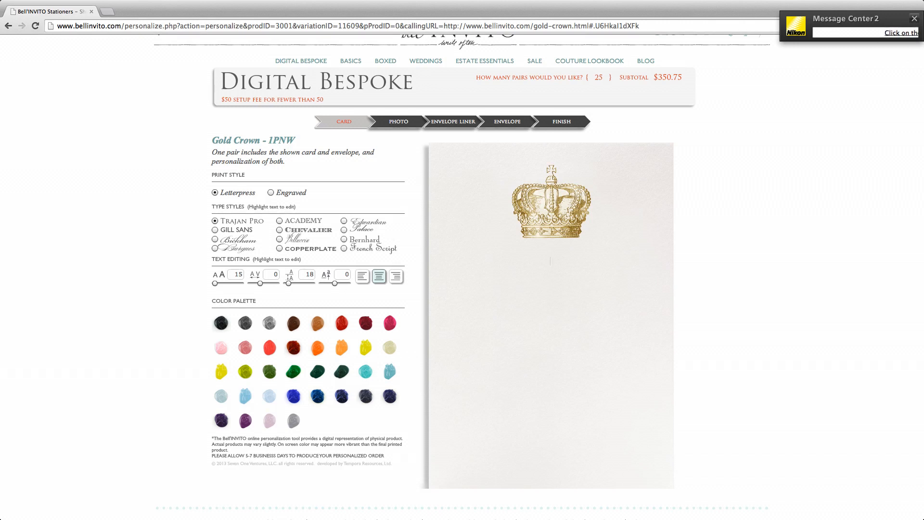
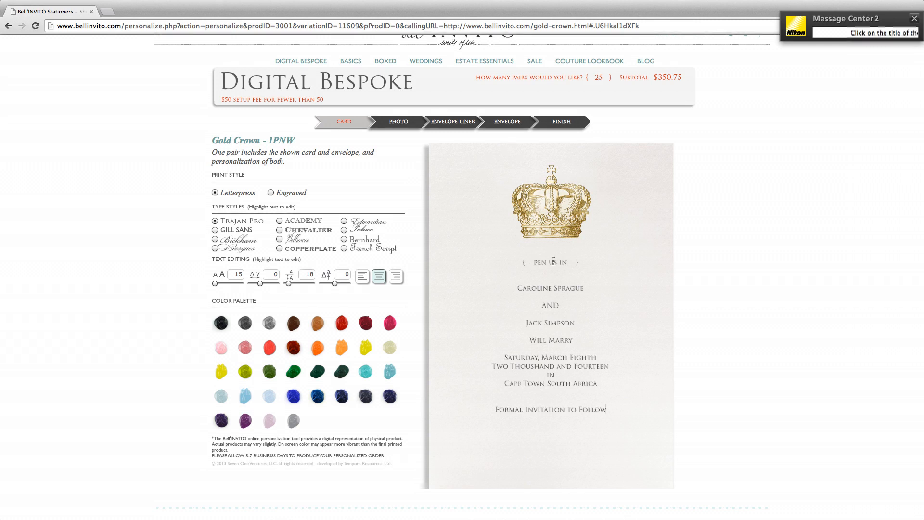
Paste the save-the-date wording and retype its bracketed opening line as '( PEN US IN )'.
drag(522, 262, 587, 262)
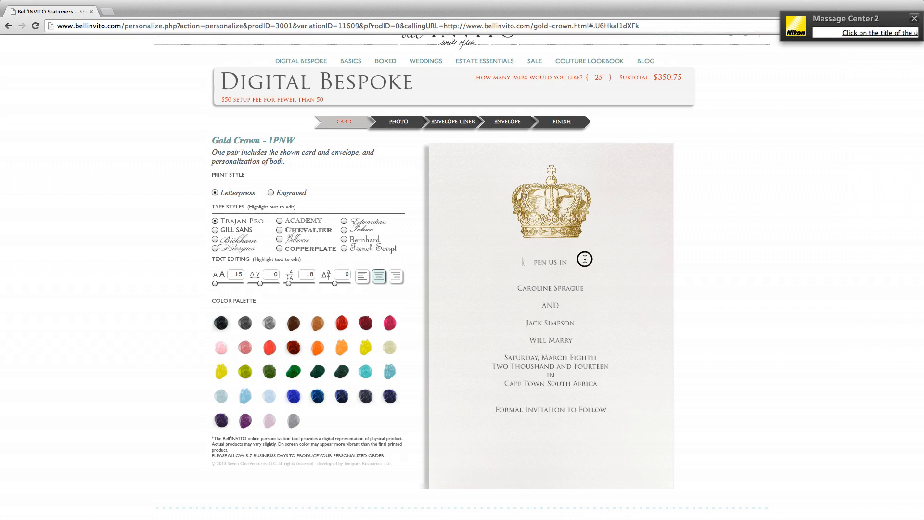
key(BackSpace)
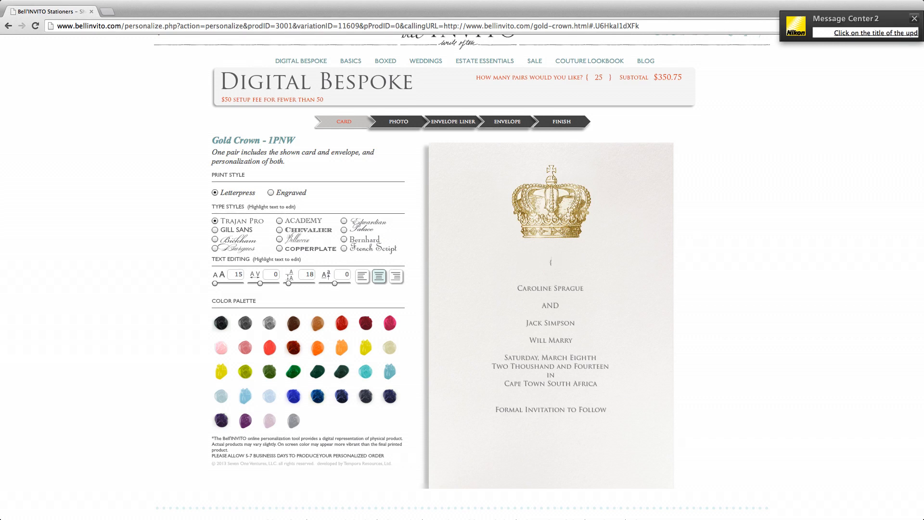
text(( PEN US IN)
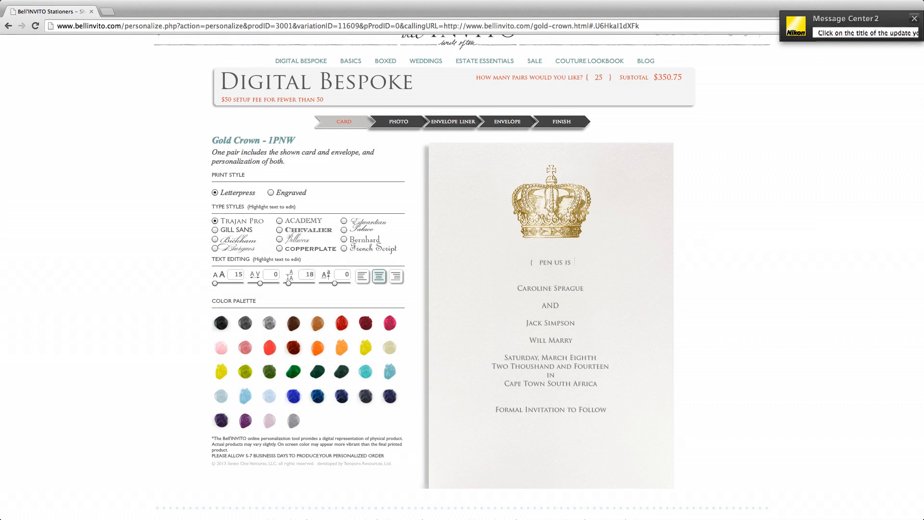
text( ))
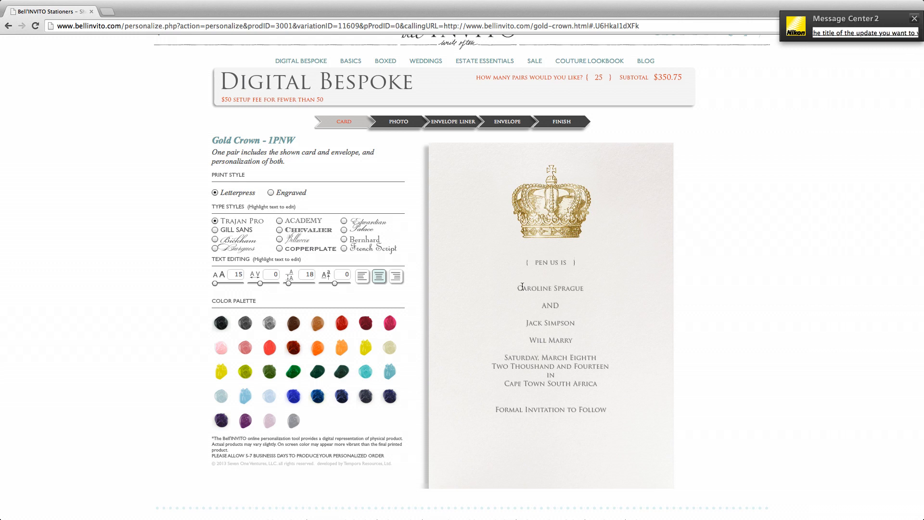
Set the first couple name in Burgues script and enlarge it to size 50.
drag(518, 288, 588, 288)
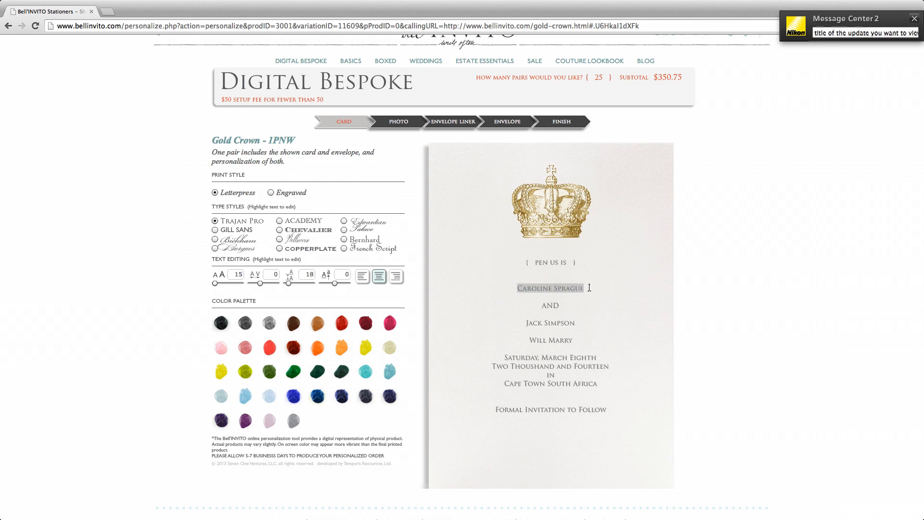
click(215, 248)
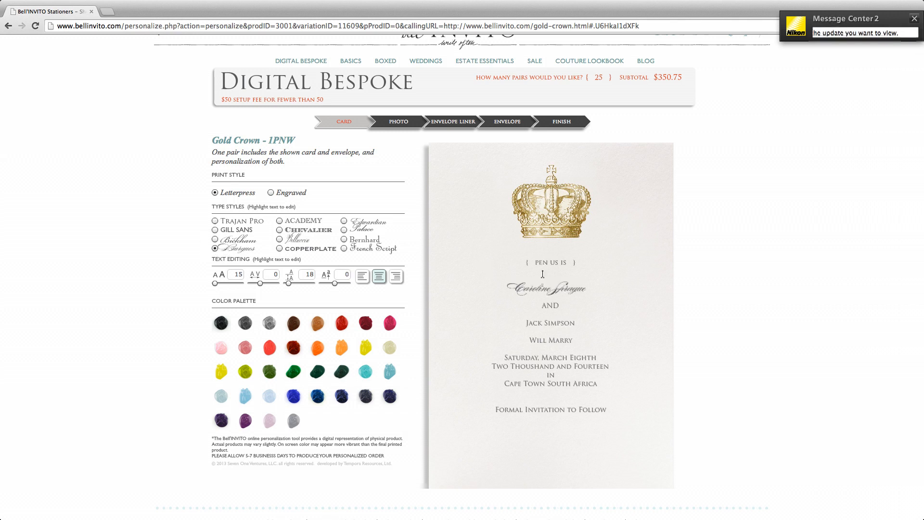
drag(504, 288, 596, 288)
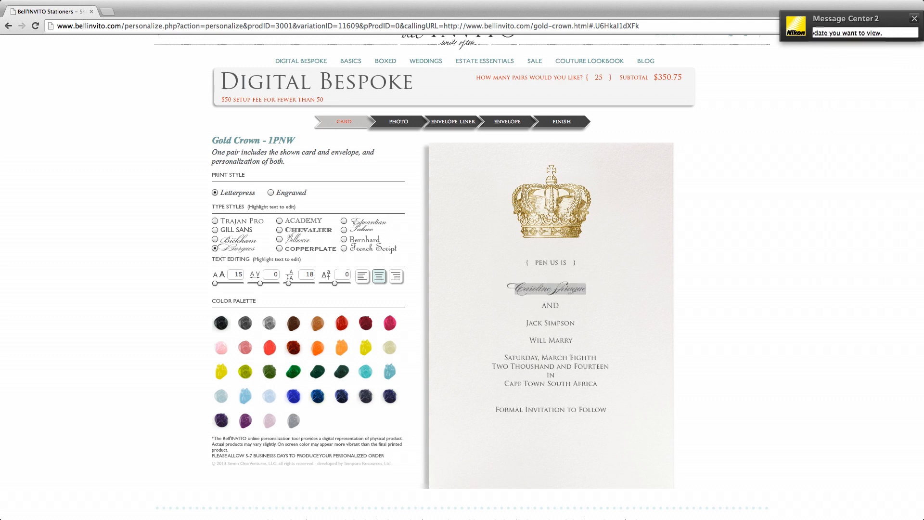
click(216, 284)
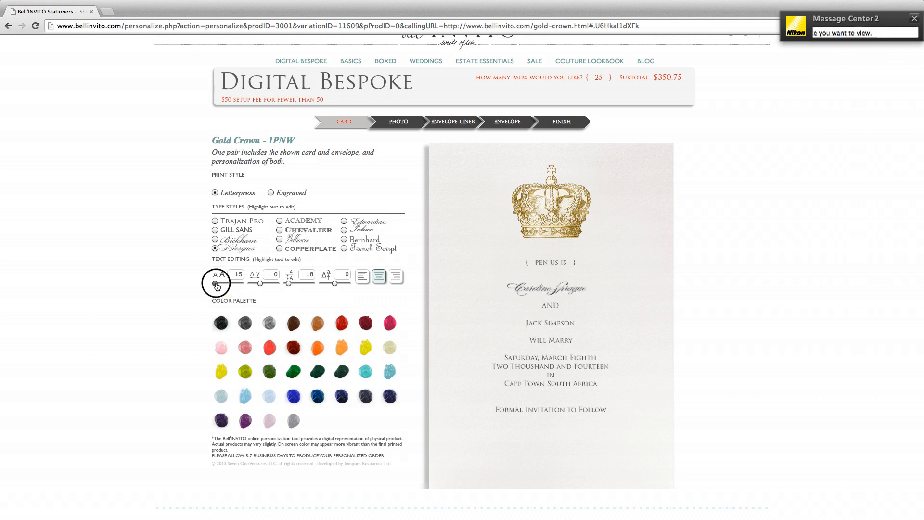
drag(217, 286, 220, 286)
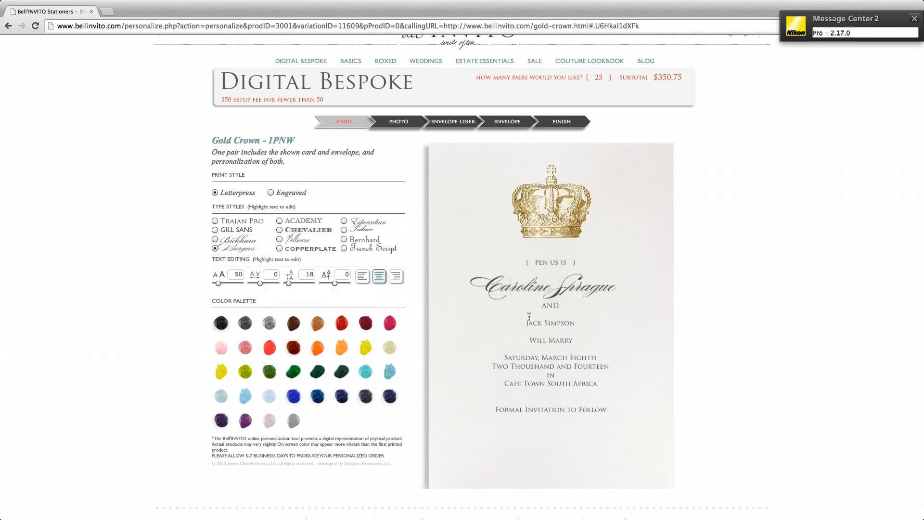
Give the second couple name Burgues script at size 50, matching the first.
drag(527, 323, 577, 323)
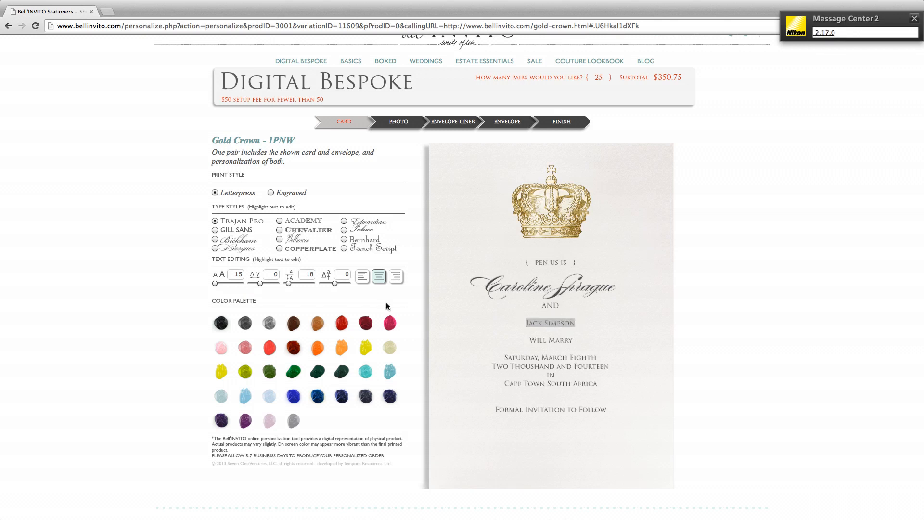
drag(215, 283, 217, 286)
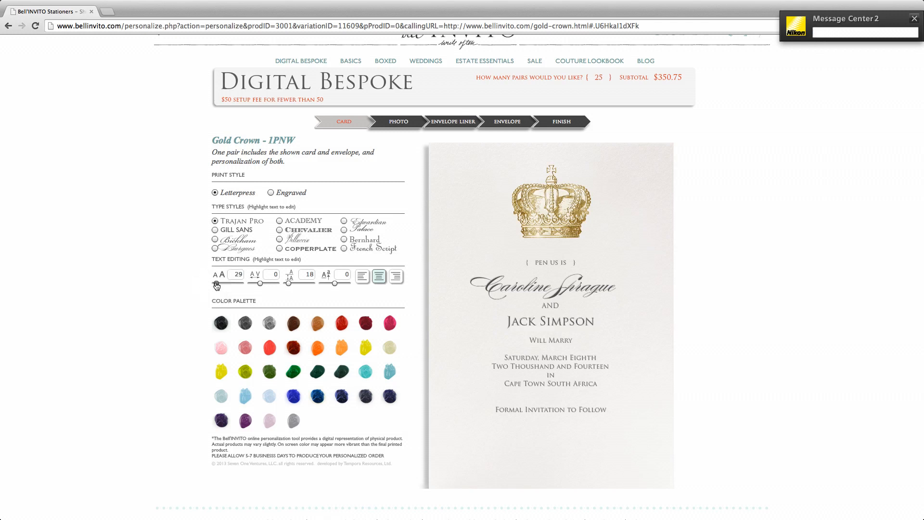
click(216, 249)
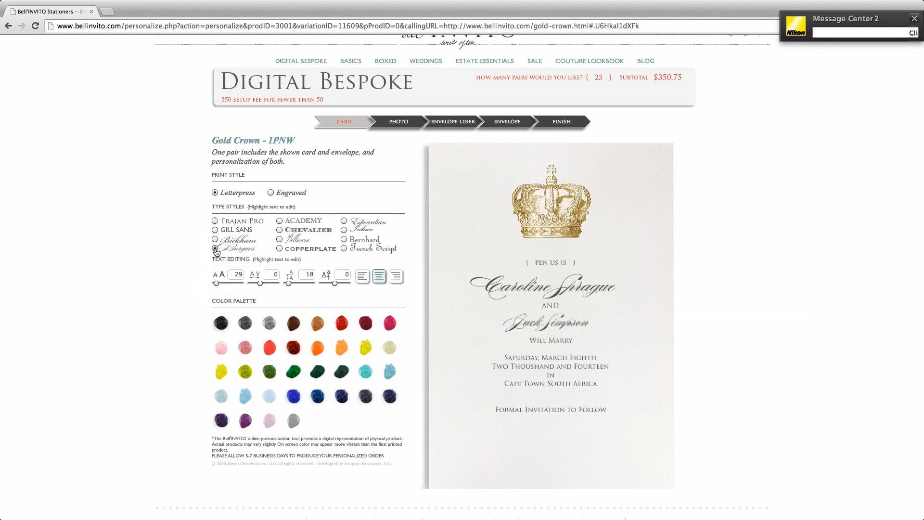
drag(233, 274, 258, 274)
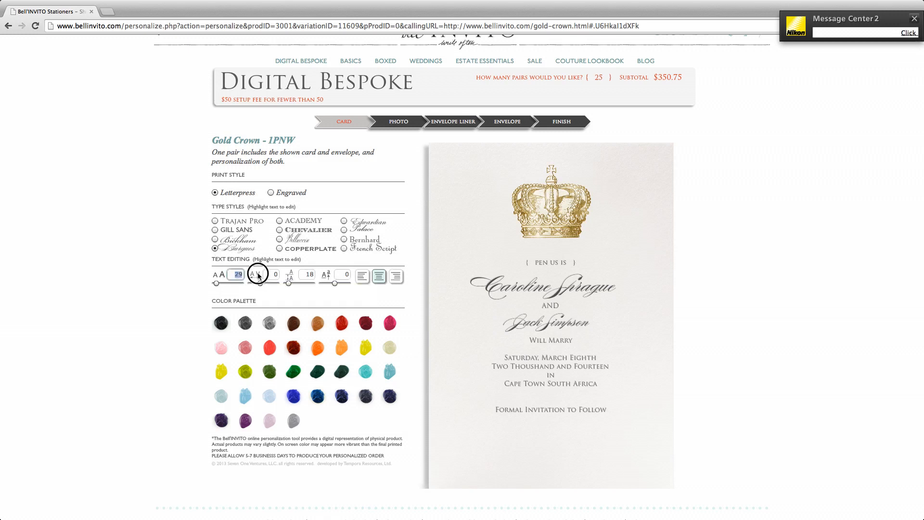
text(50)
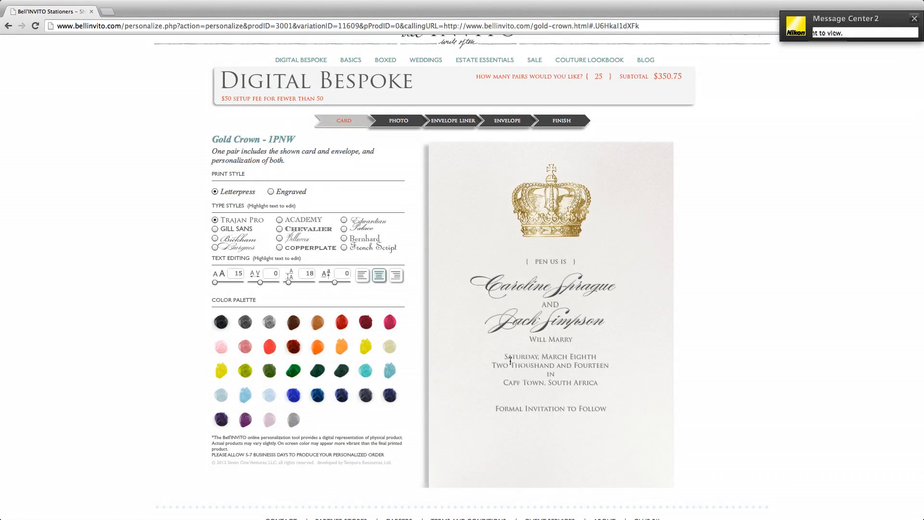
Try wider letter spacing on the date and location lines, then reset it to 0.
drag(506, 356, 628, 413)
click(259, 282)
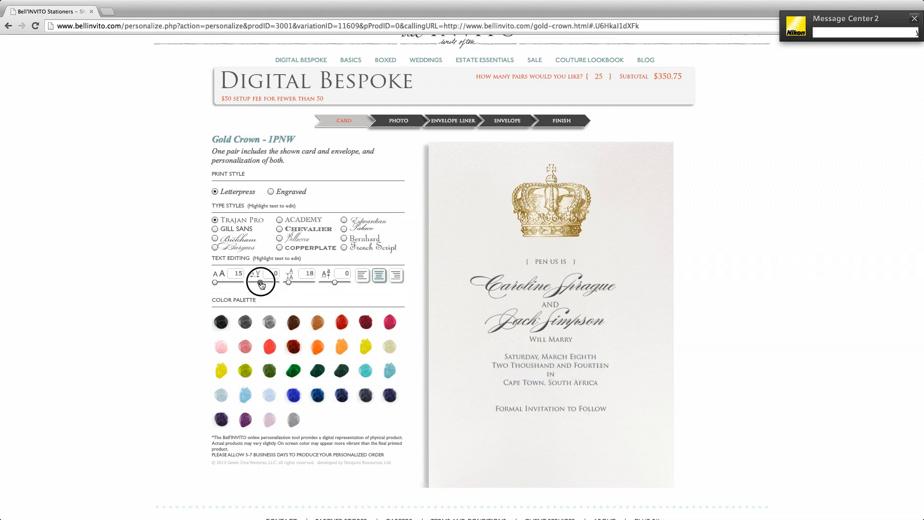
drag(261, 284, 257, 284)
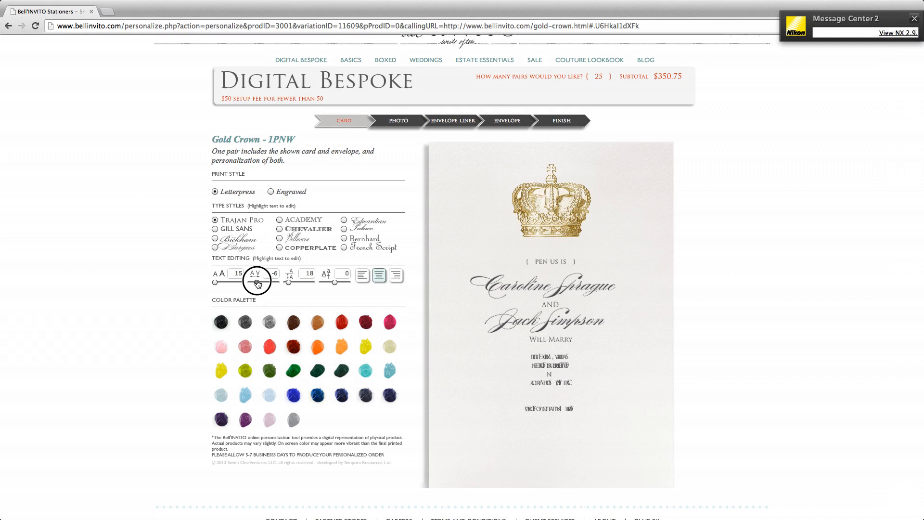
click(272, 273)
text(0)
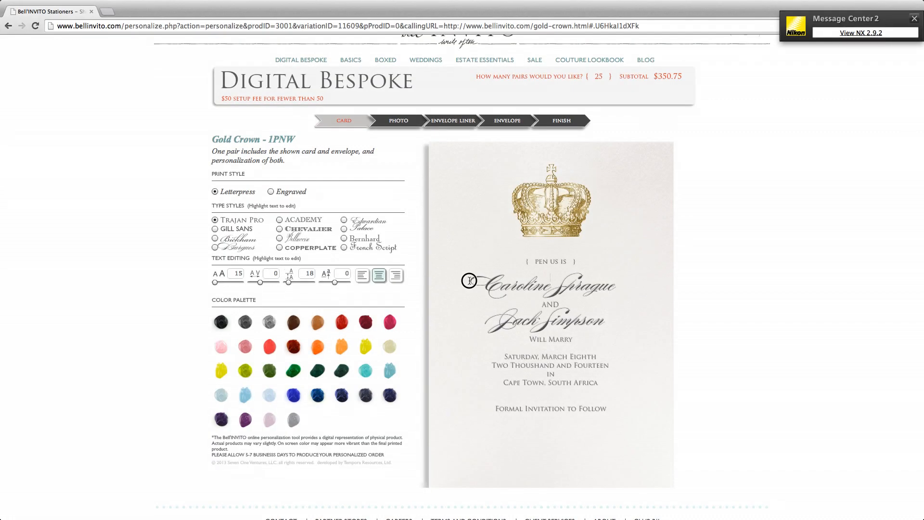
Raise the line spacing of the name lines from 18 to 36.
drag(484, 284, 624, 286)
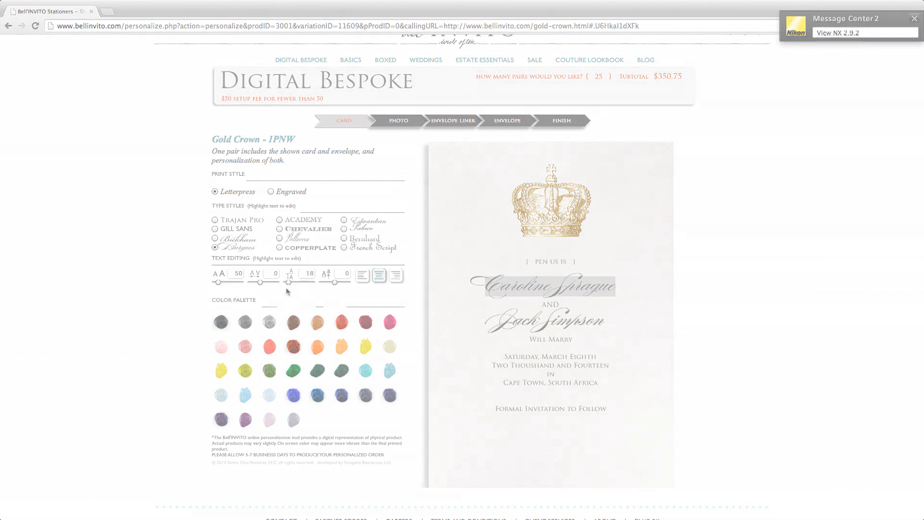
click(289, 282)
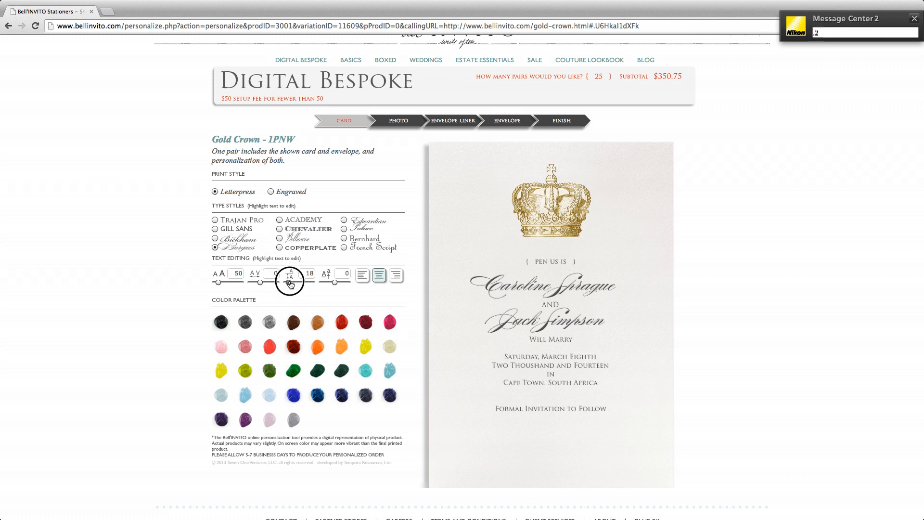
drag(289, 283, 291, 284)
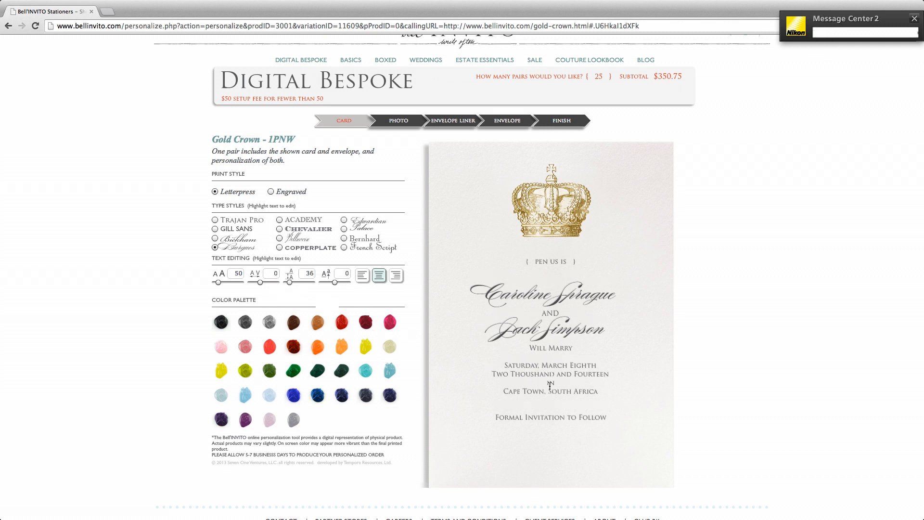
drag(530, 347, 579, 347)
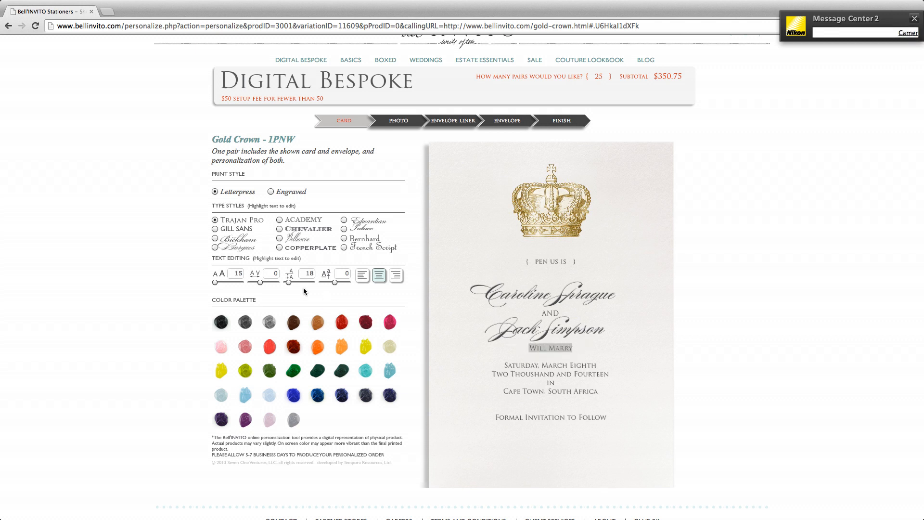
click(289, 283)
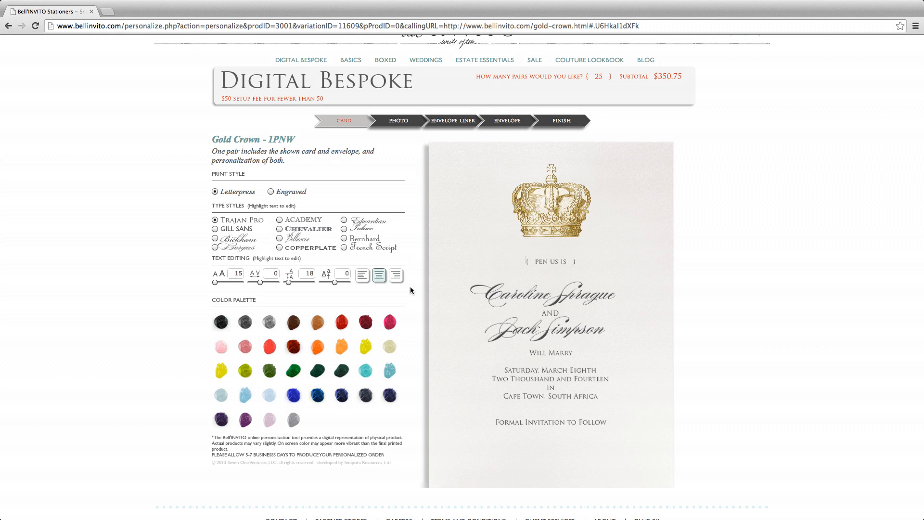
After trying copper, turquoise, green and Engraved, choose dark grey Letterpress and order 100 pairs.
click(315, 324)
click(366, 371)
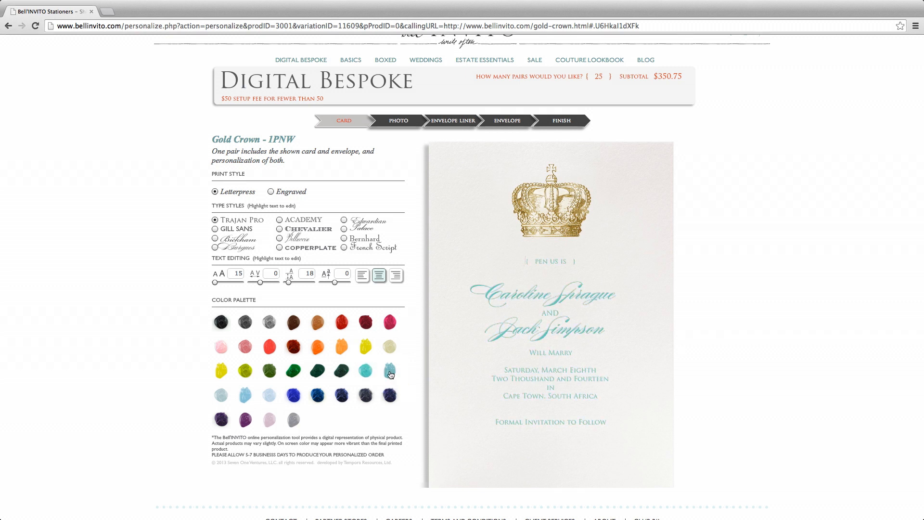
click(296, 374)
click(270, 192)
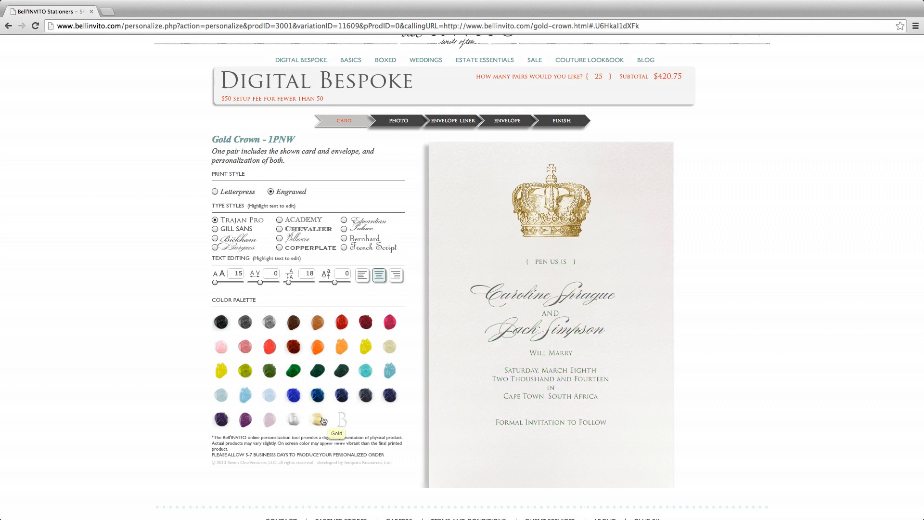
click(215, 191)
click(246, 324)
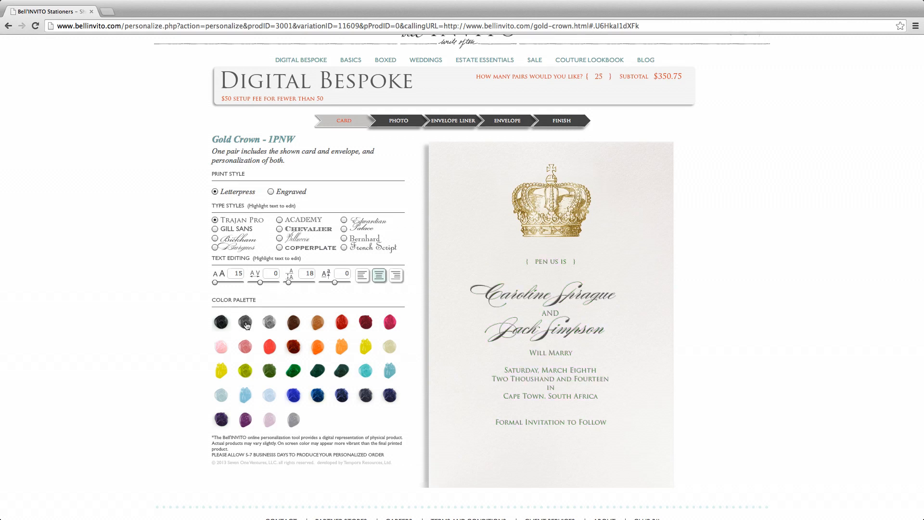
double_click(597, 77)
text(100)
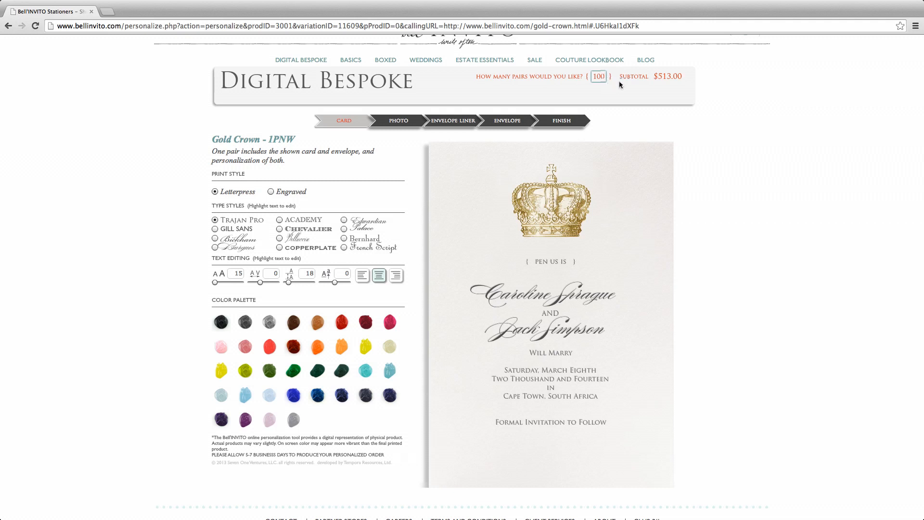
Add a photo to the card back by uploading Caroline-and-Jack-2014.jpg from the Desktop.
click(411, 124)
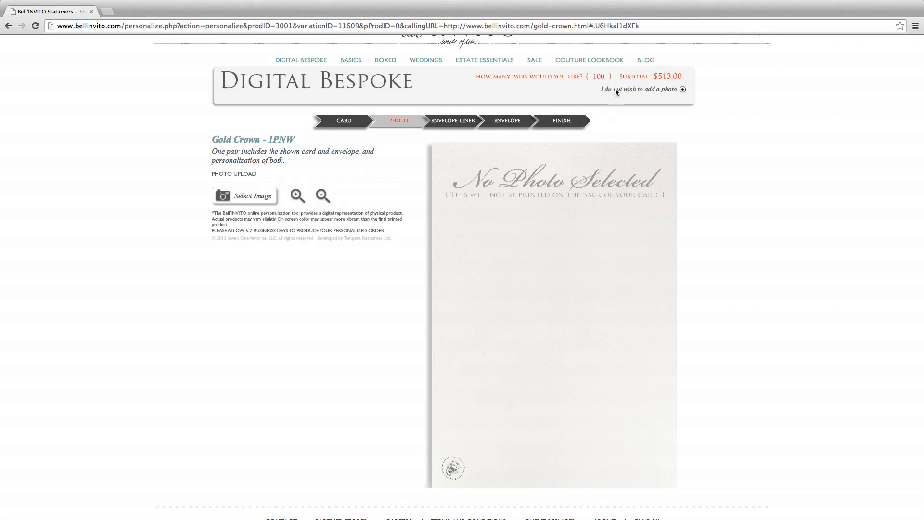
click(683, 89)
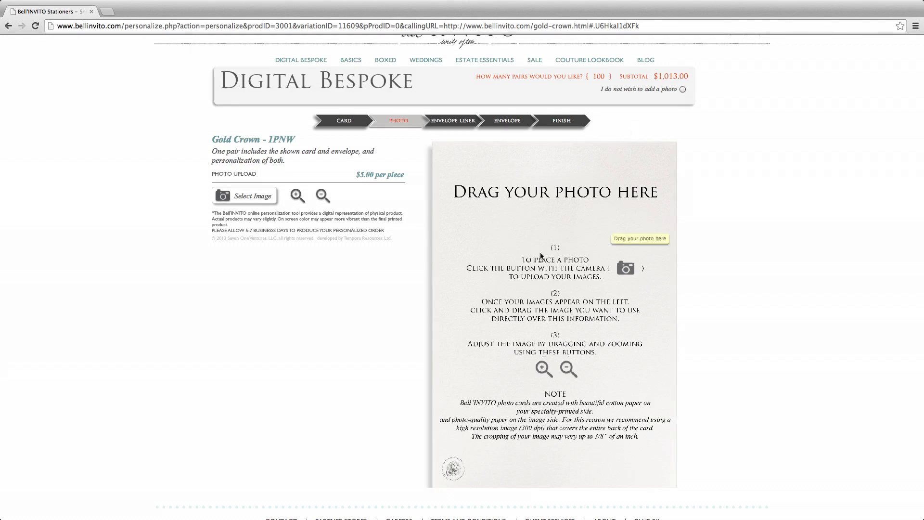
click(250, 196)
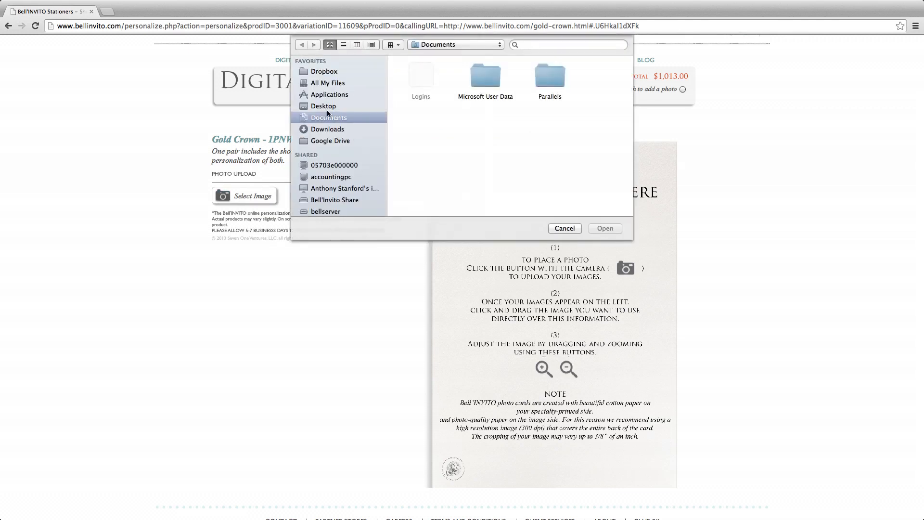
click(326, 107)
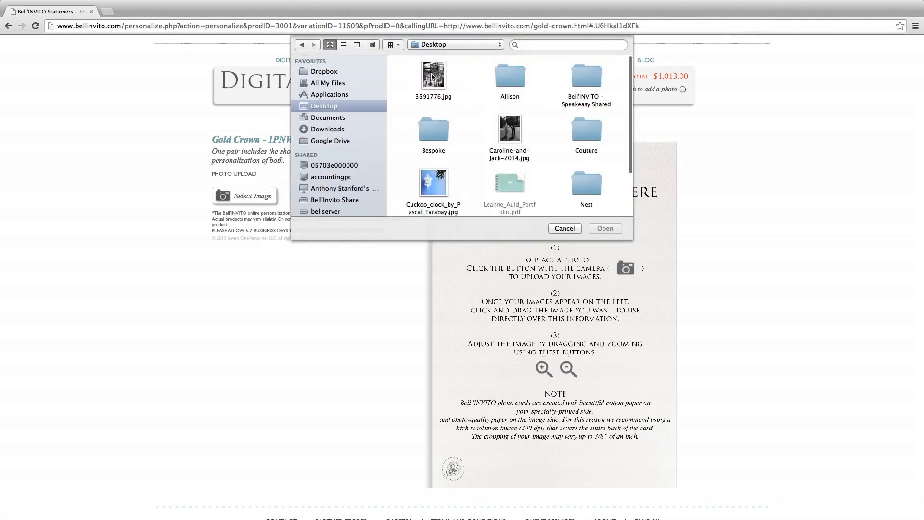
click(510, 124)
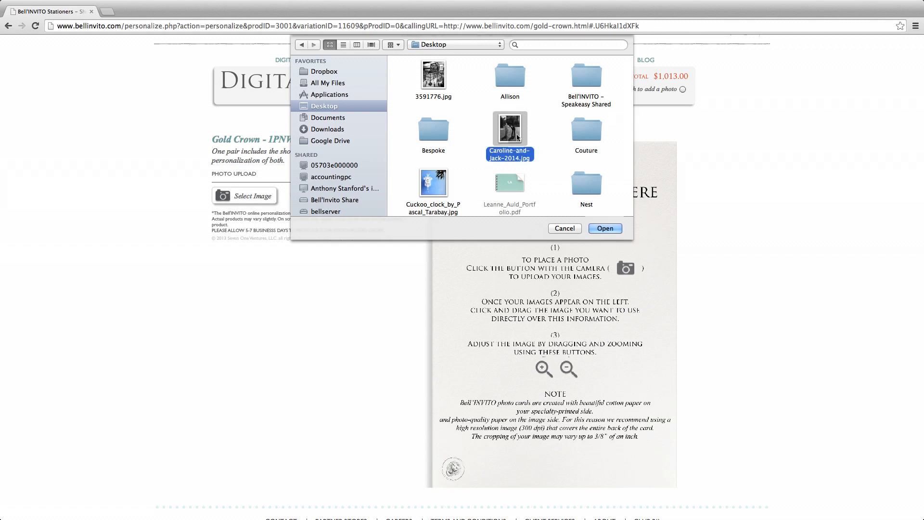
click(613, 229)
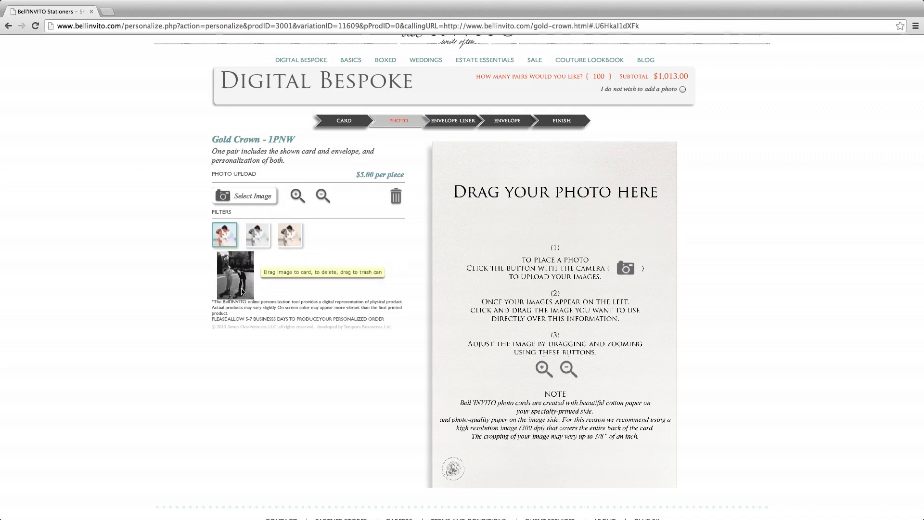
Place the croquet photo on the card back, enlarge it, and shift it upward to fill the frame.
drag(242, 291, 541, 284)
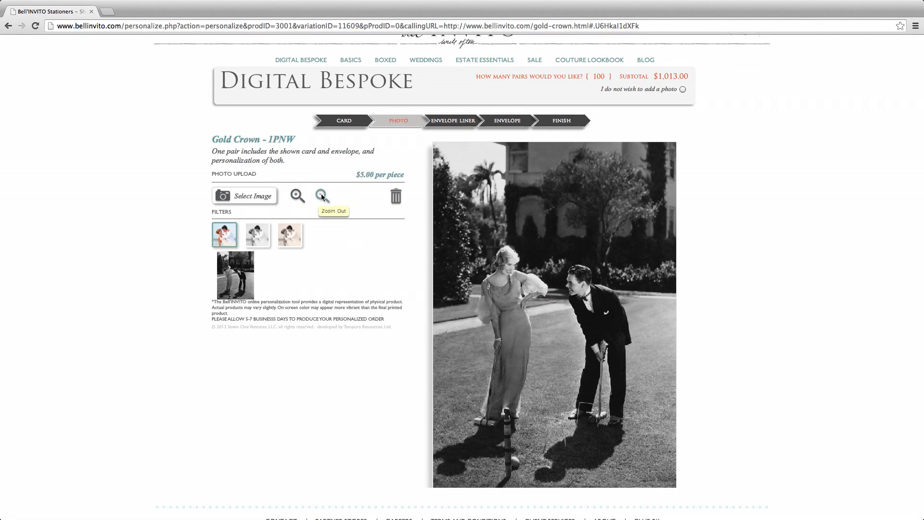
click(295, 196)
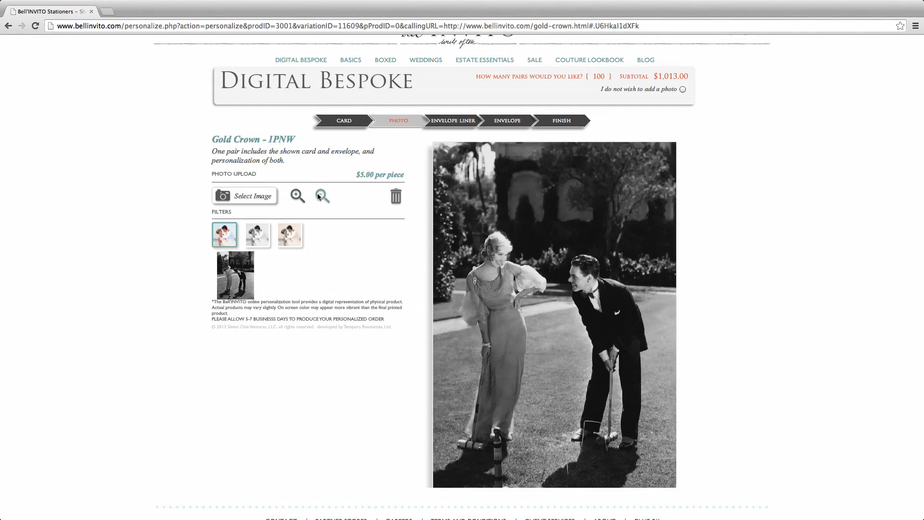
click(321, 196)
mouse_move(530, 213)
mouse_down()
mouse_move(540, 211)
mouse_move(529, 249)
mouse_move(527, 205)
mouse_move(536, 227)
mouse_up()
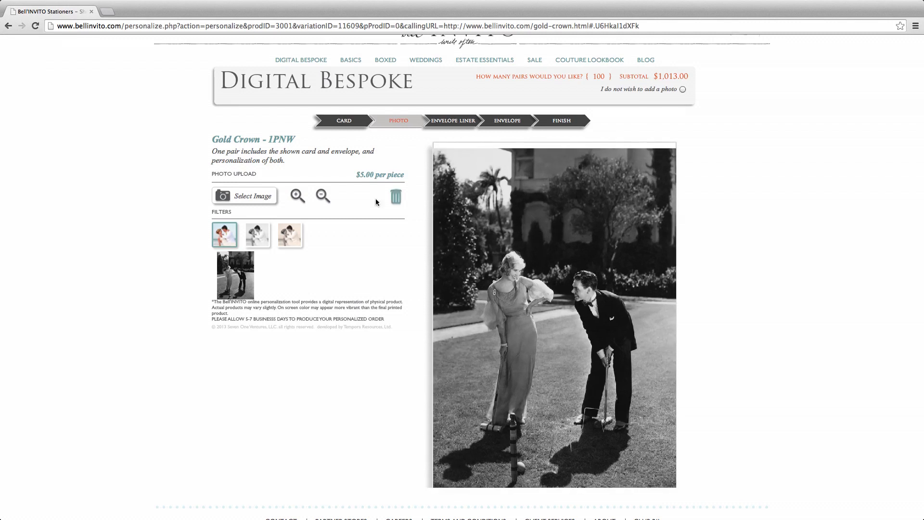
click(299, 196)
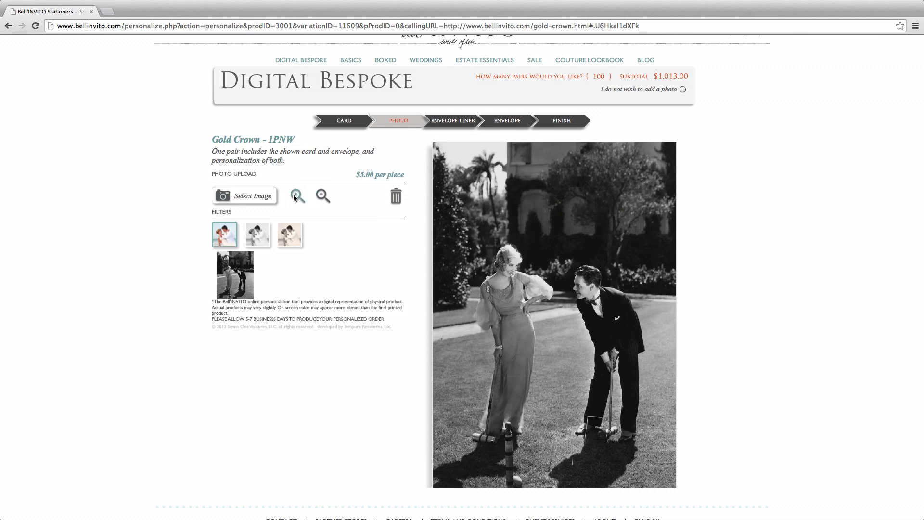
mouse_move(522, 197)
mouse_down()
mouse_move(524, 177)
mouse_move(539, 193)
mouse_up()
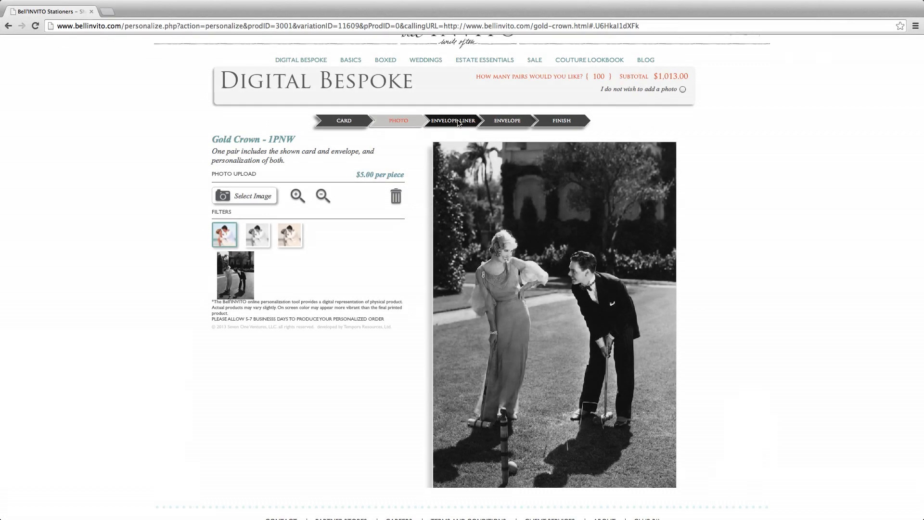
Compare the beige, white dotted, pink and yellow lattice liners, then settle on the $4.00 gold hexagon liner.
click(457, 123)
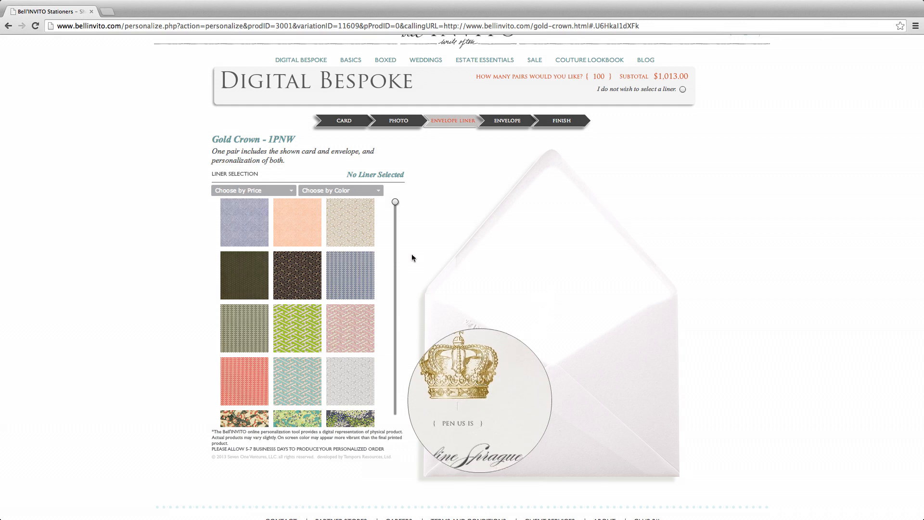
drag(394, 209, 395, 241)
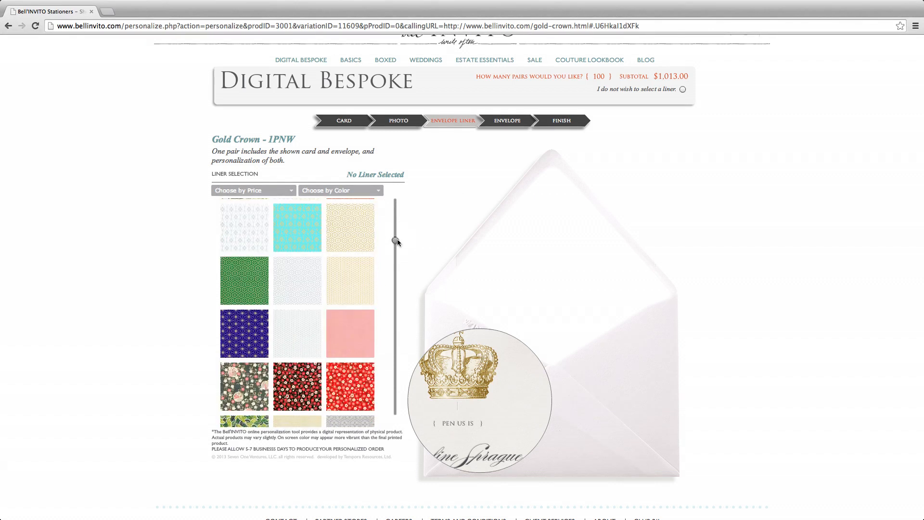
click(371, 241)
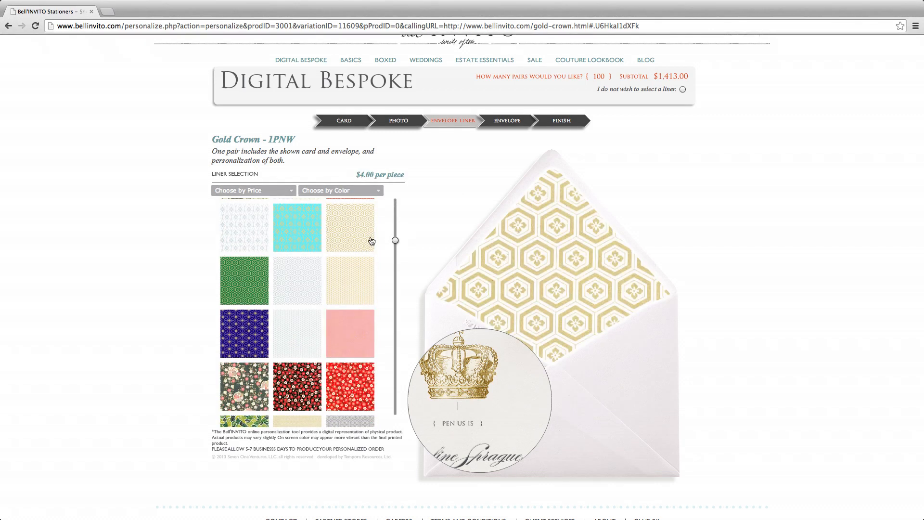
click(356, 292)
click(303, 328)
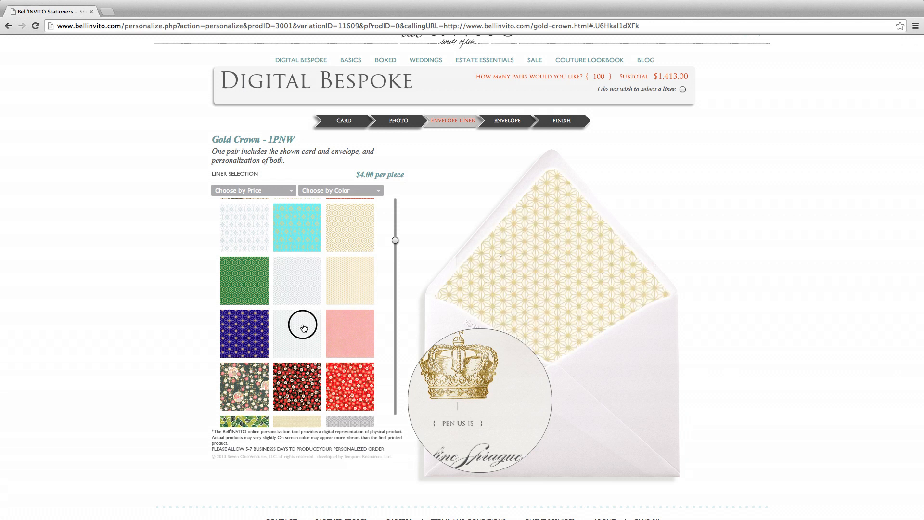
click(352, 333)
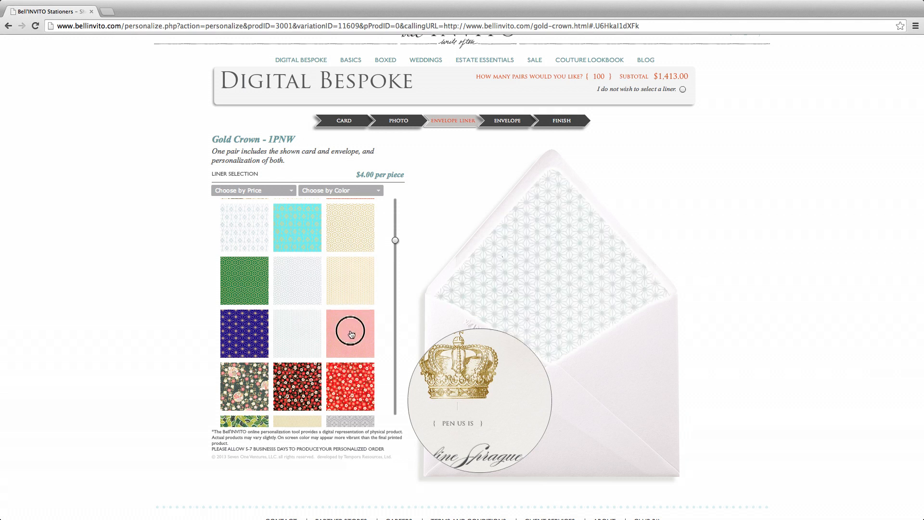
click(354, 234)
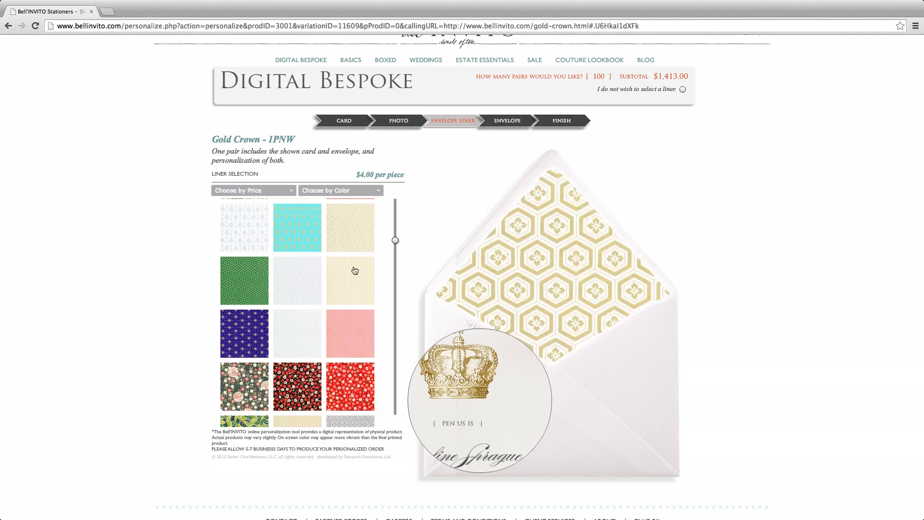
drag(395, 240, 394, 268)
click(355, 295)
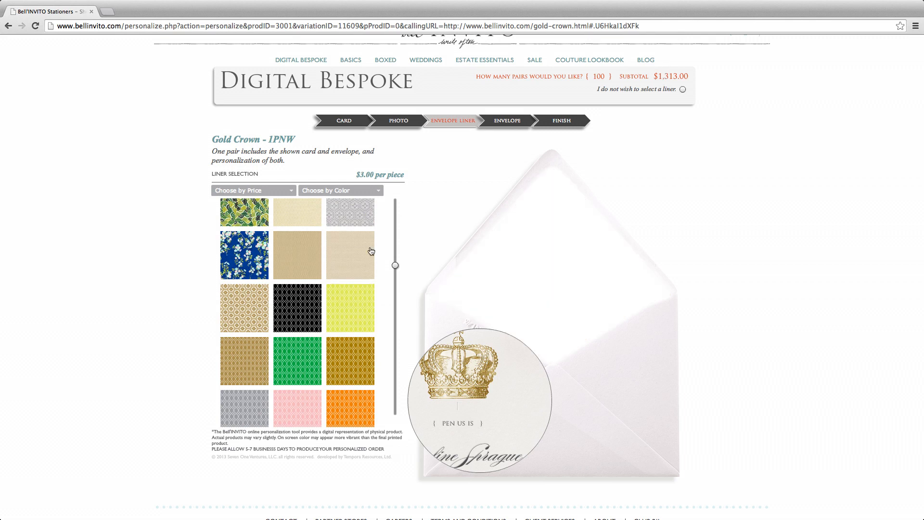
drag(395, 265, 394, 236)
click(354, 264)
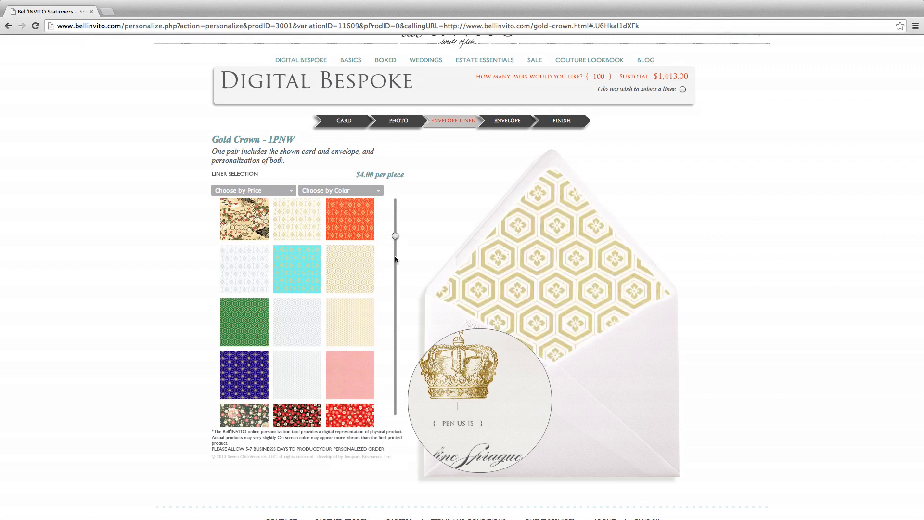
Replace the envelope's address placeholder with a street, city and ZIP address, then approve the set design.
click(516, 121)
drag(508, 169, 602, 168)
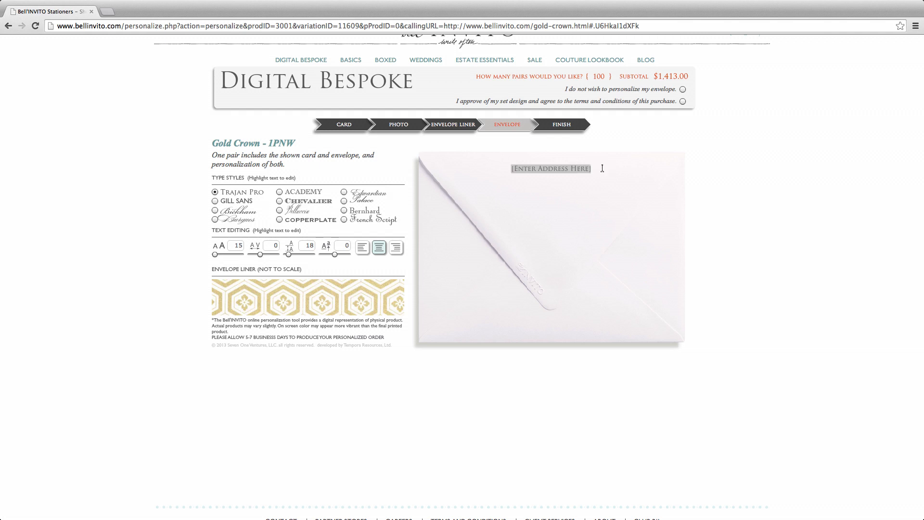
text(123 E)
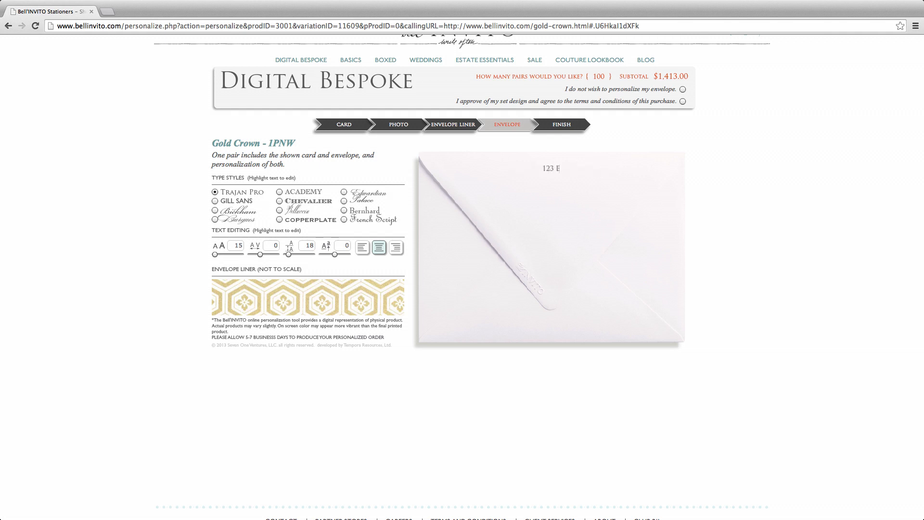
text(asy Street)
text(allas, T)
text(exa)
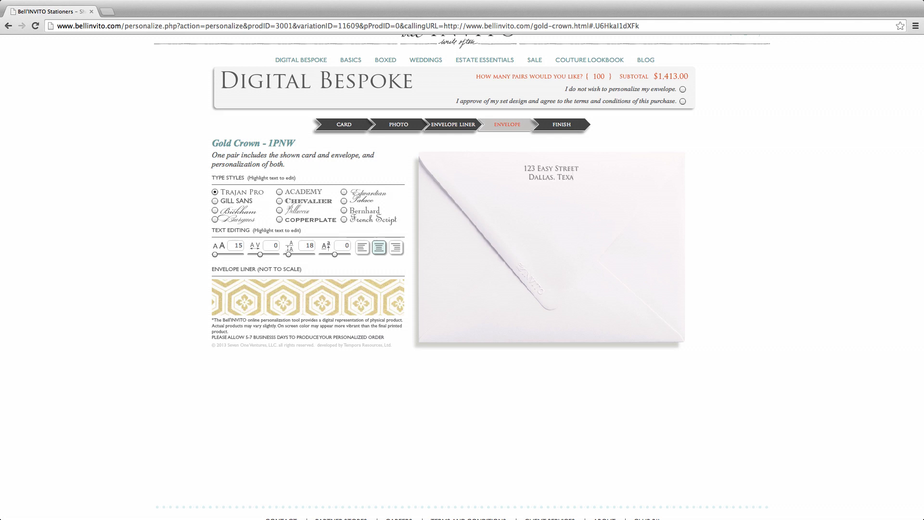
text(s 75207)
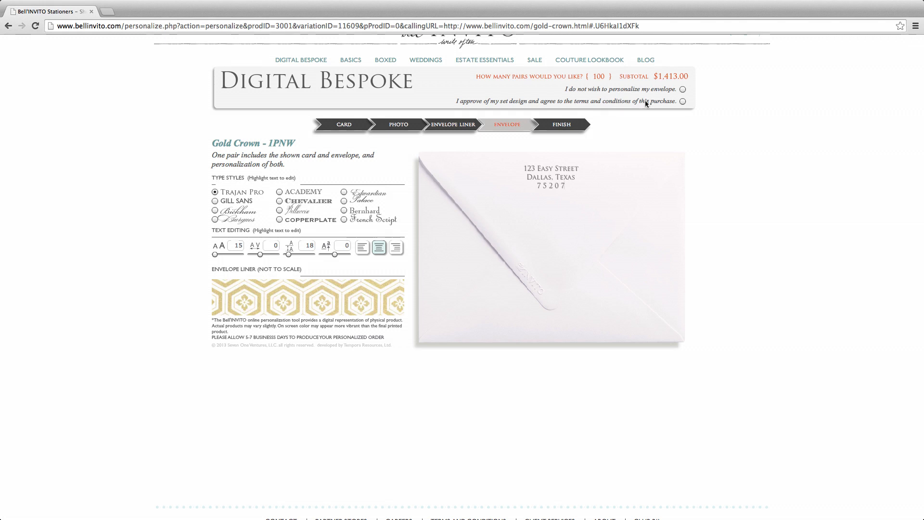
click(683, 102)
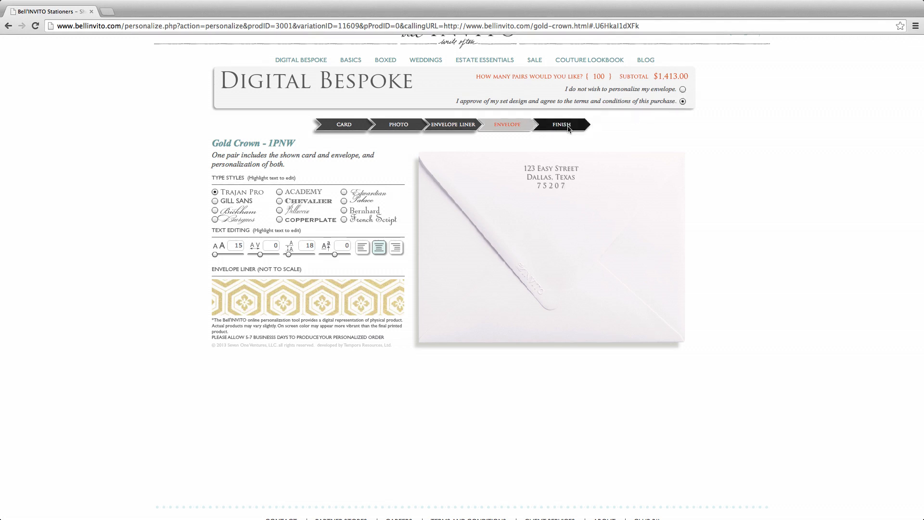
Finish the Gold Crown design, add it to the cart, and go to checkout showing $1,413.00.
click(568, 126)
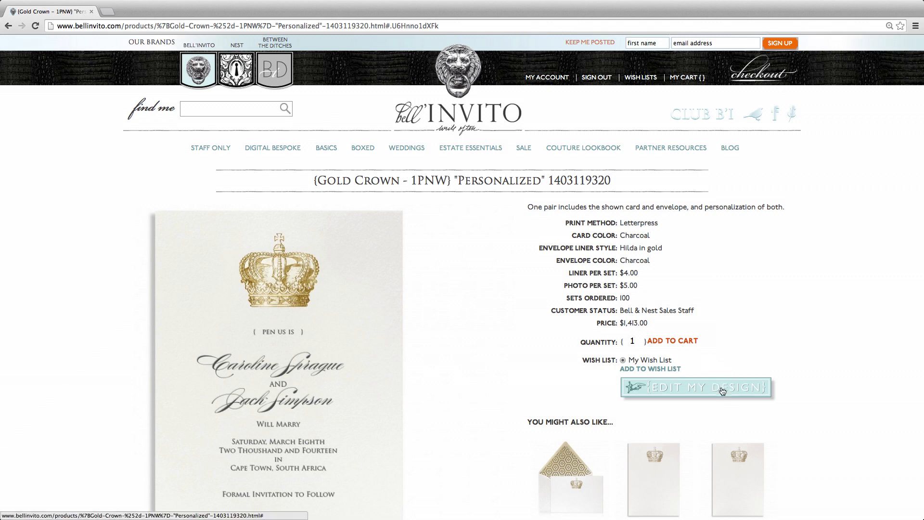
click(670, 342)
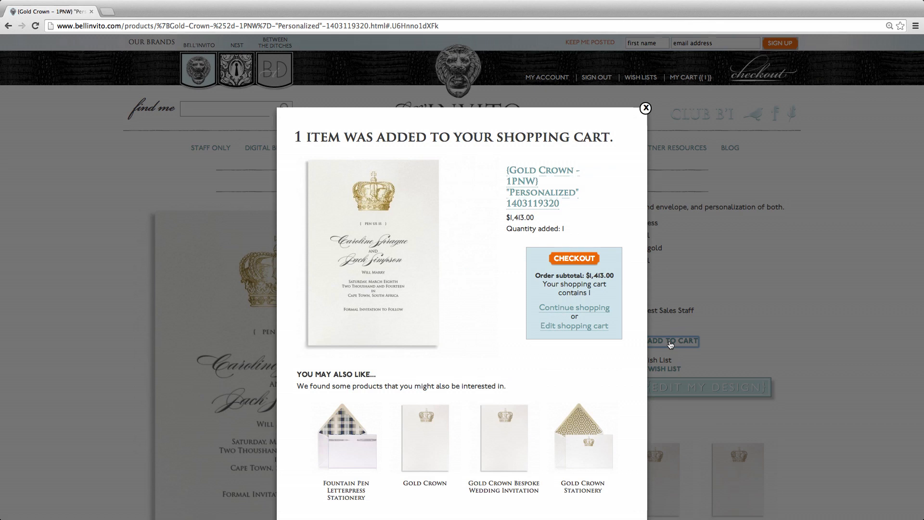
click(577, 261)
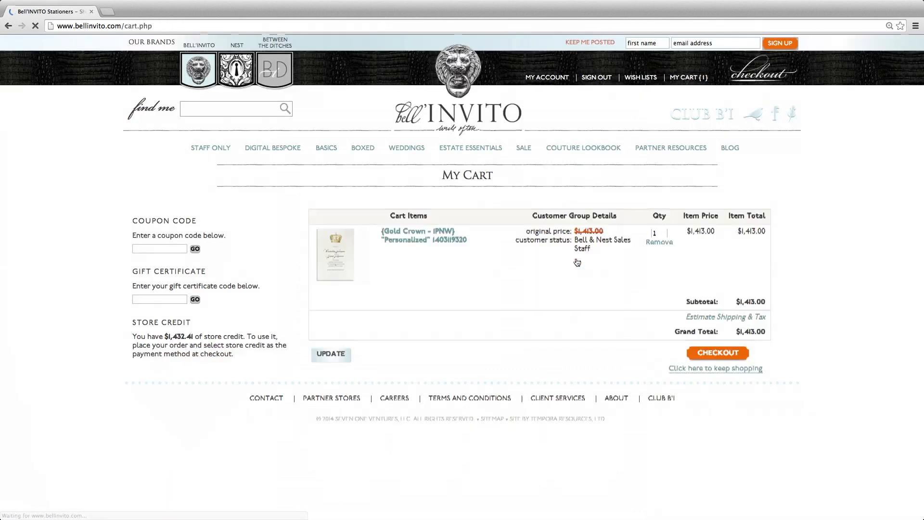